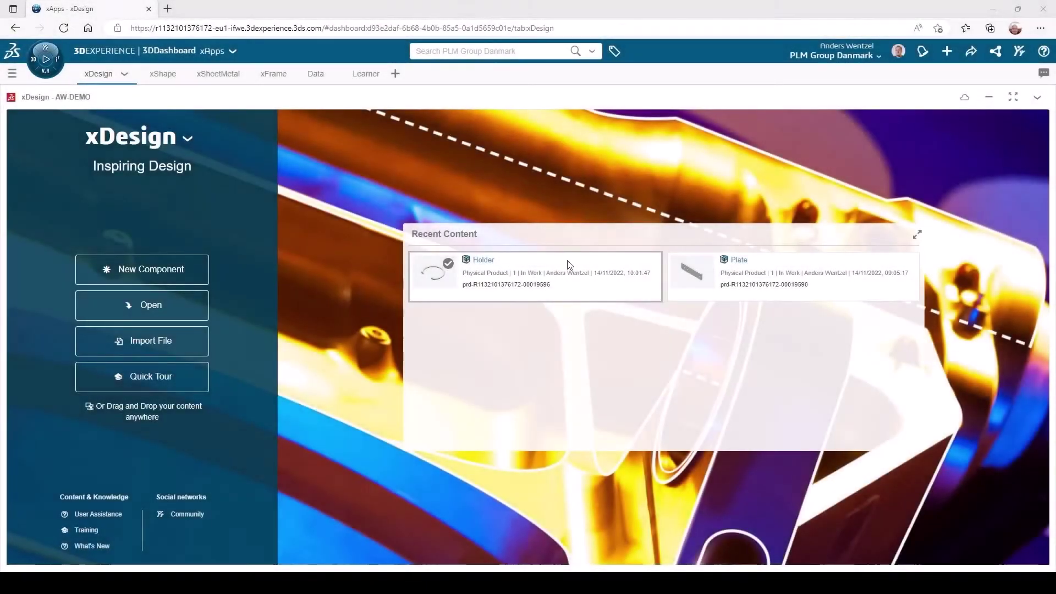
Start a new component in the xFrame app and name it Stand
left_click(274, 74)
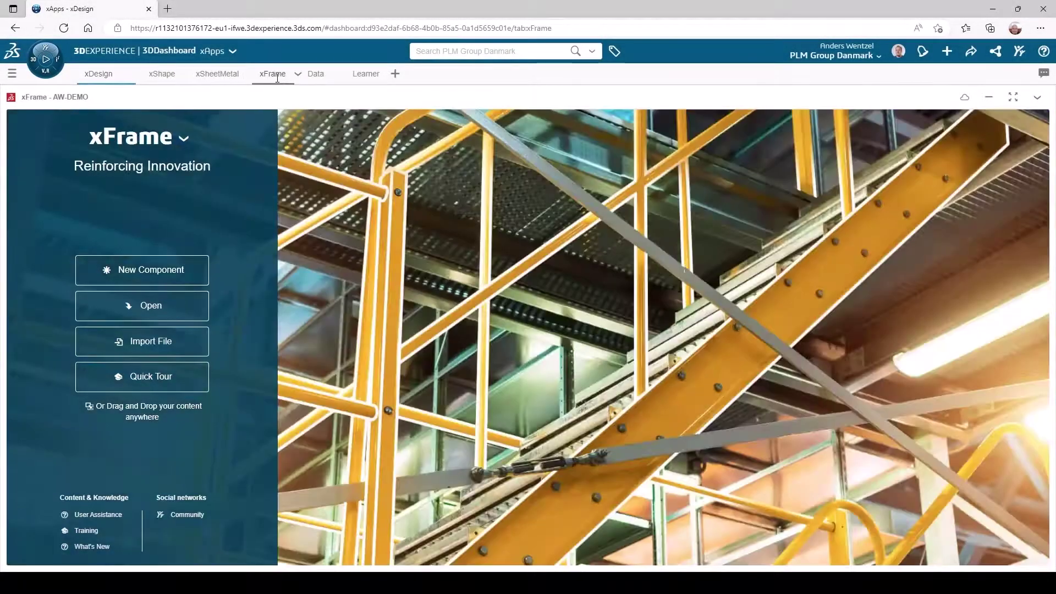
left_click(144, 270)
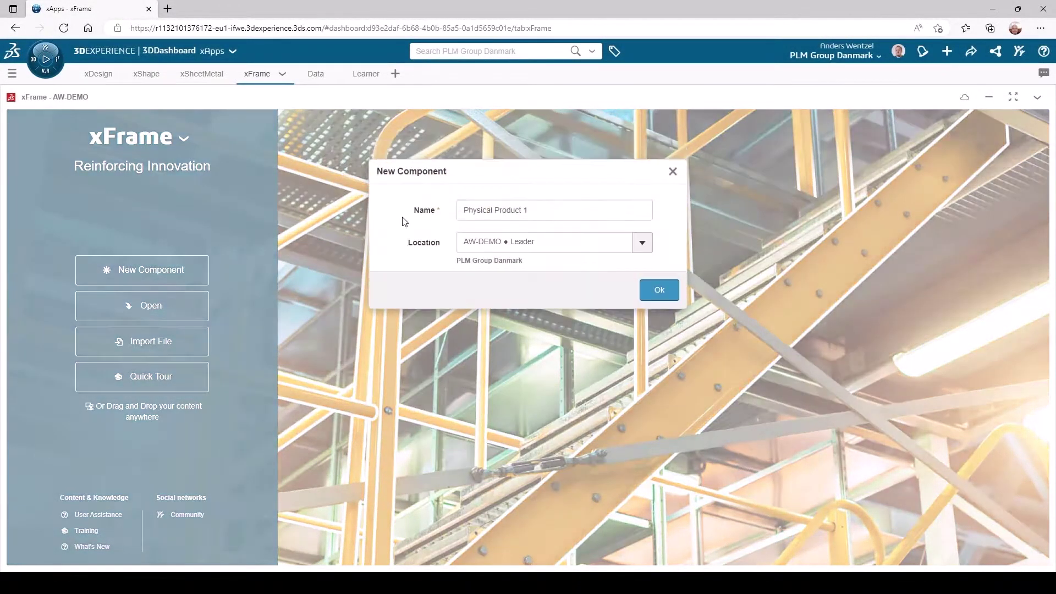
left_click_drag(534, 216, 460, 214)
type("Stand")
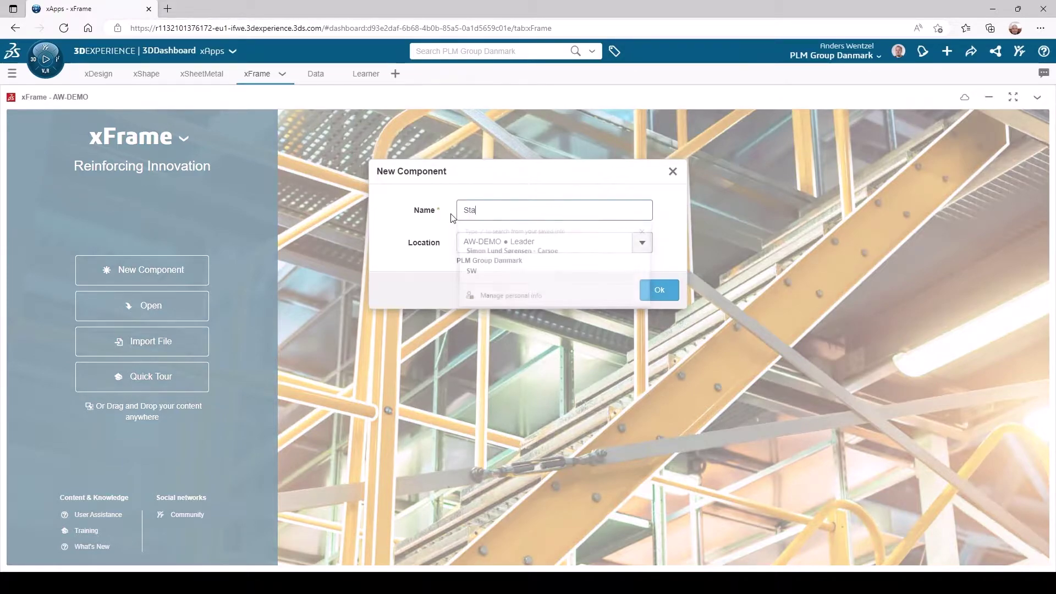
Confirm the Stand component and sketch the left leg, top rail and right leg on the yz plane
left_click(657, 288)
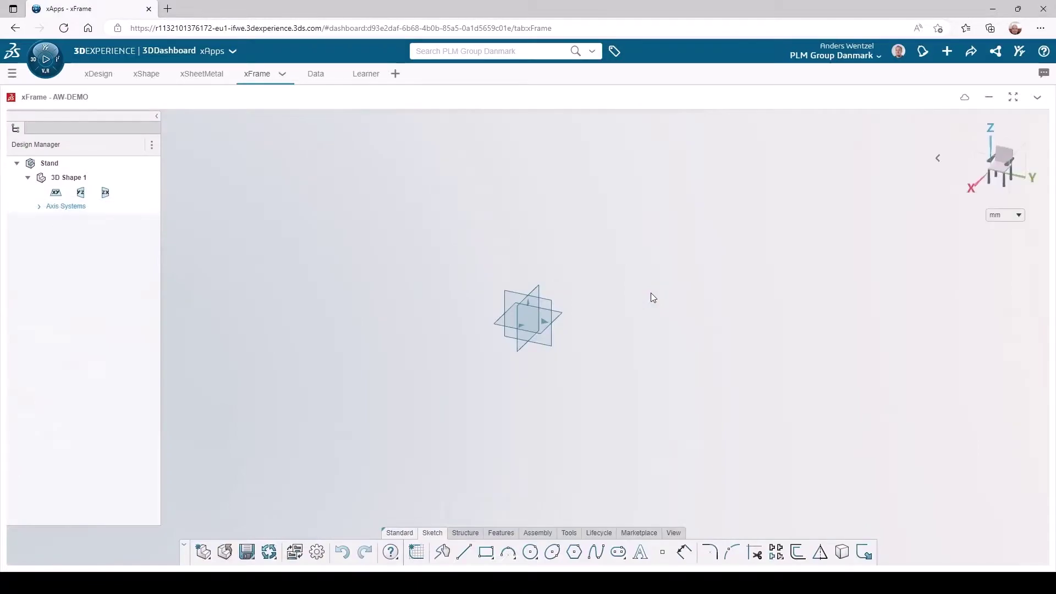
left_click(508, 295)
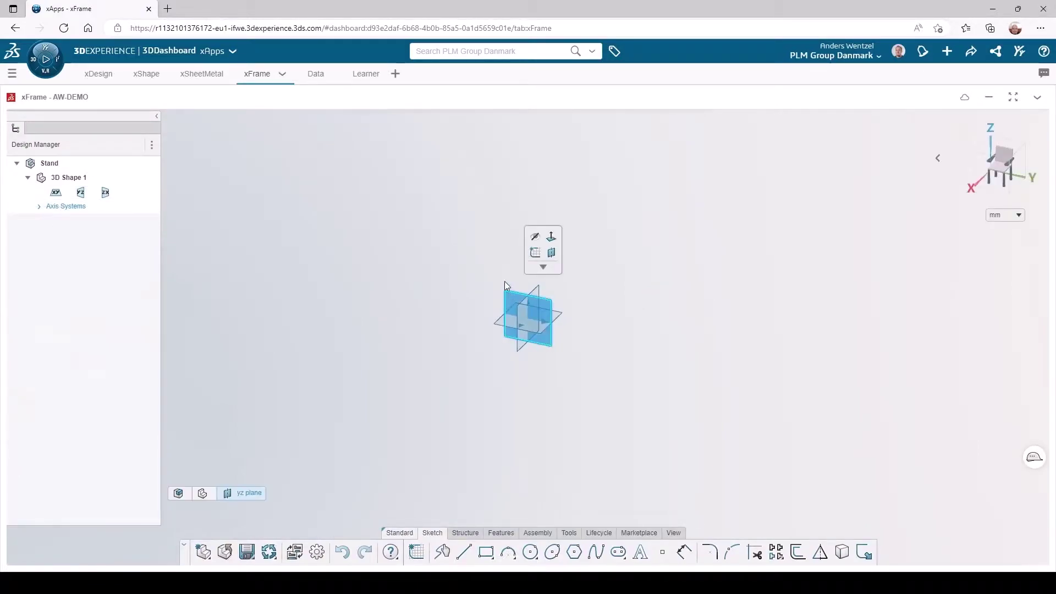
left_click(537, 254)
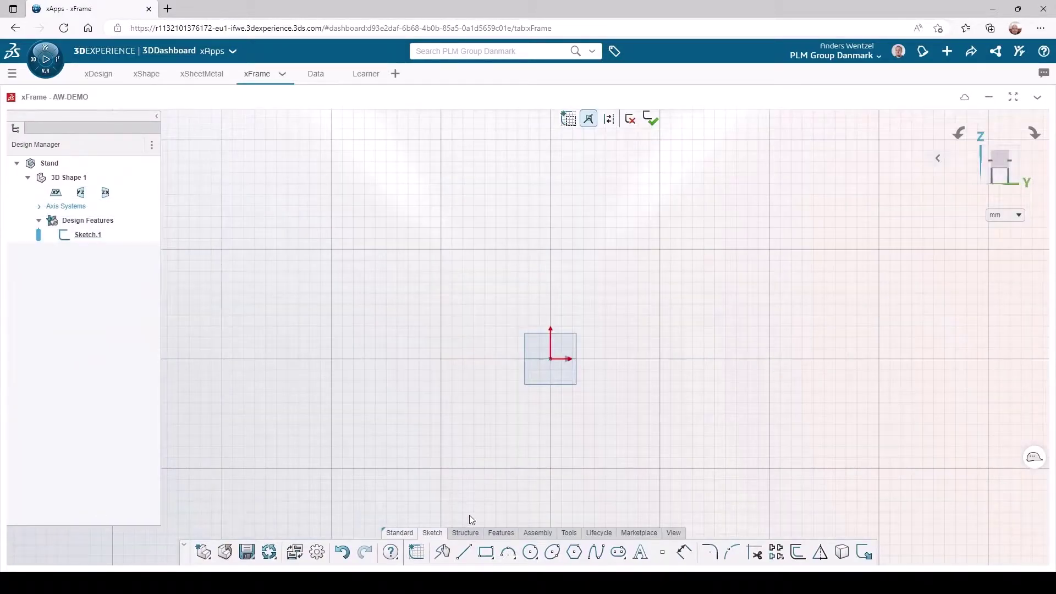
left_click(464, 552)
left_click(339, 360)
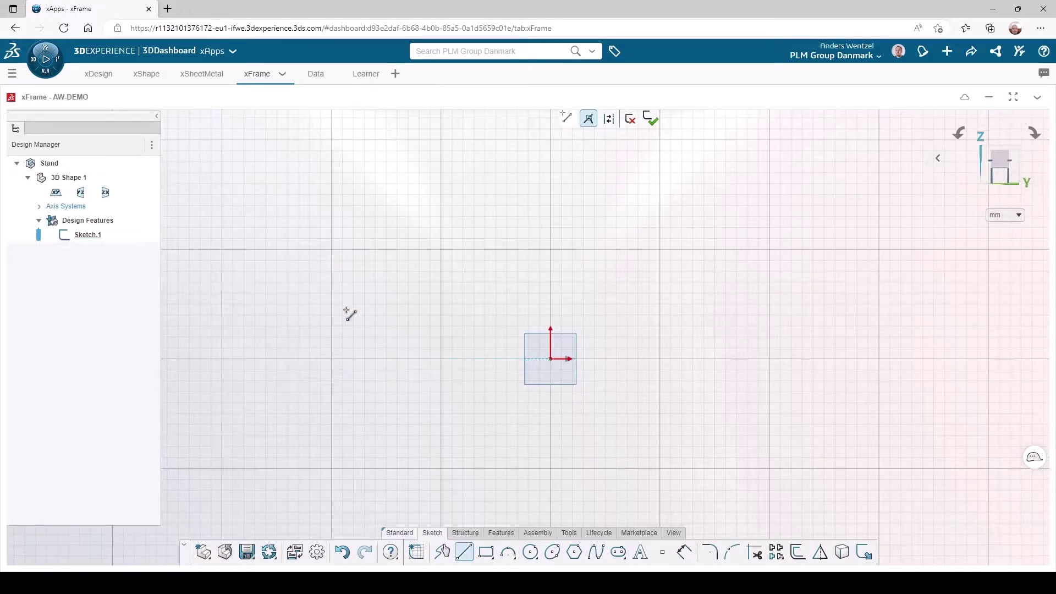
left_click(338, 206)
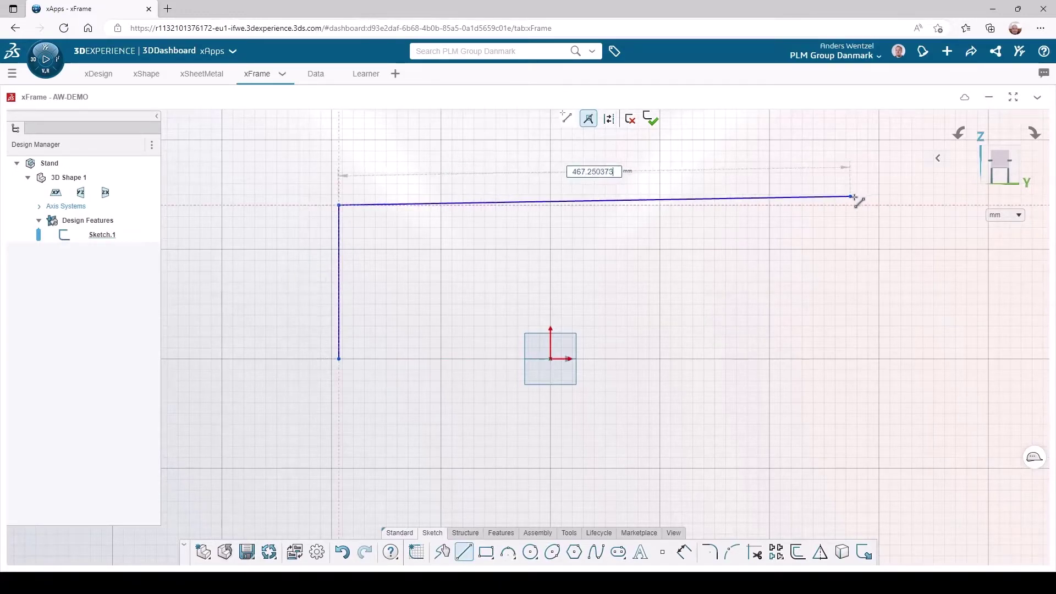
left_click(859, 206)
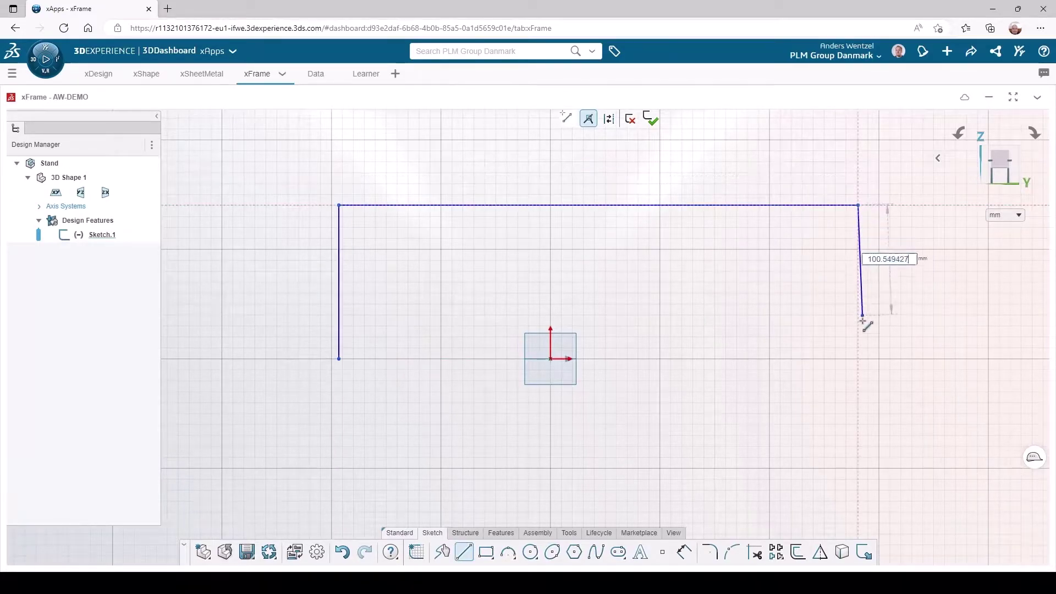
left_click(858, 359)
key("Escape")
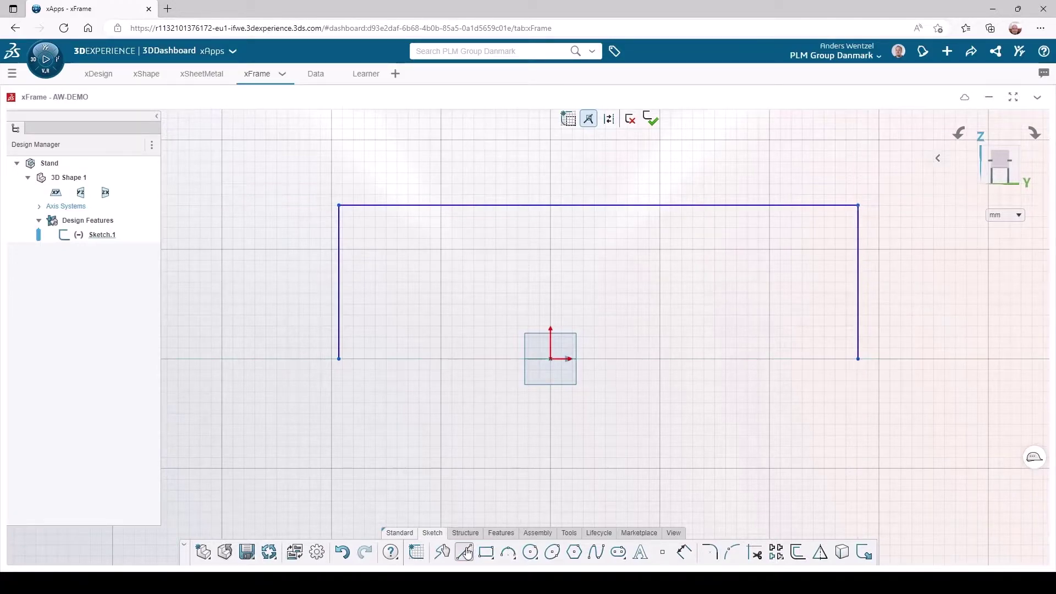
Draw a centre line from the origin to the top rail and make it vertical, then constrain the three vertical lines together
left_click(464, 552)
left_click(551, 359)
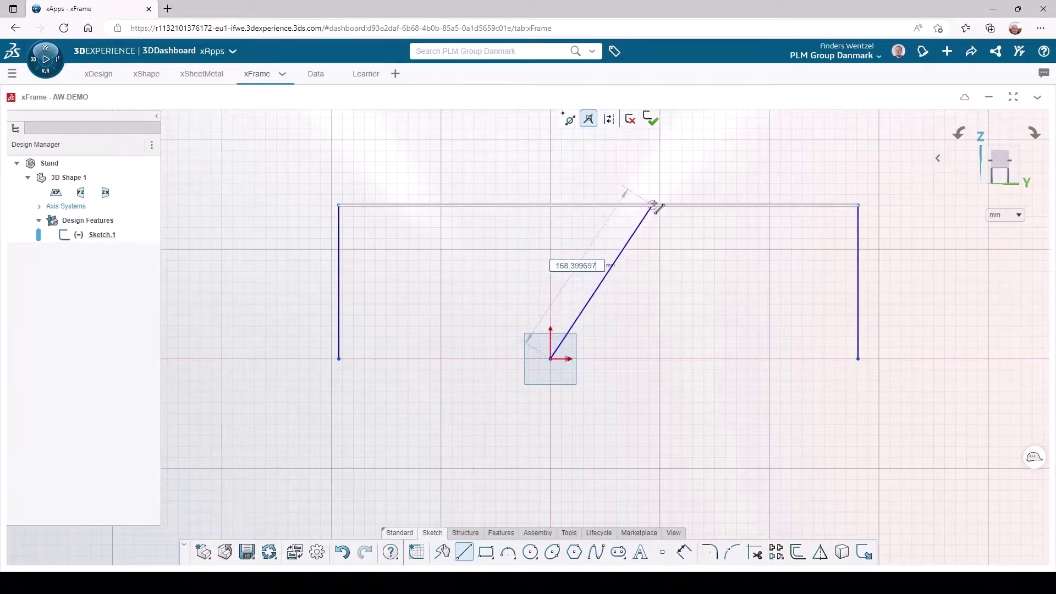
left_click(599, 205)
key("Escape")
left_click(580, 262)
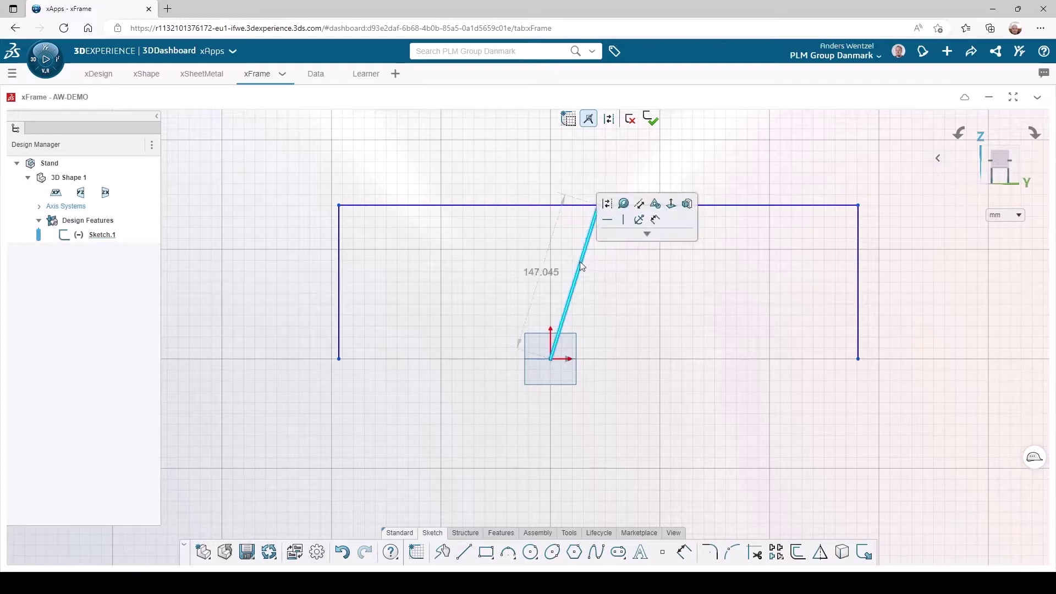
left_click(621, 222)
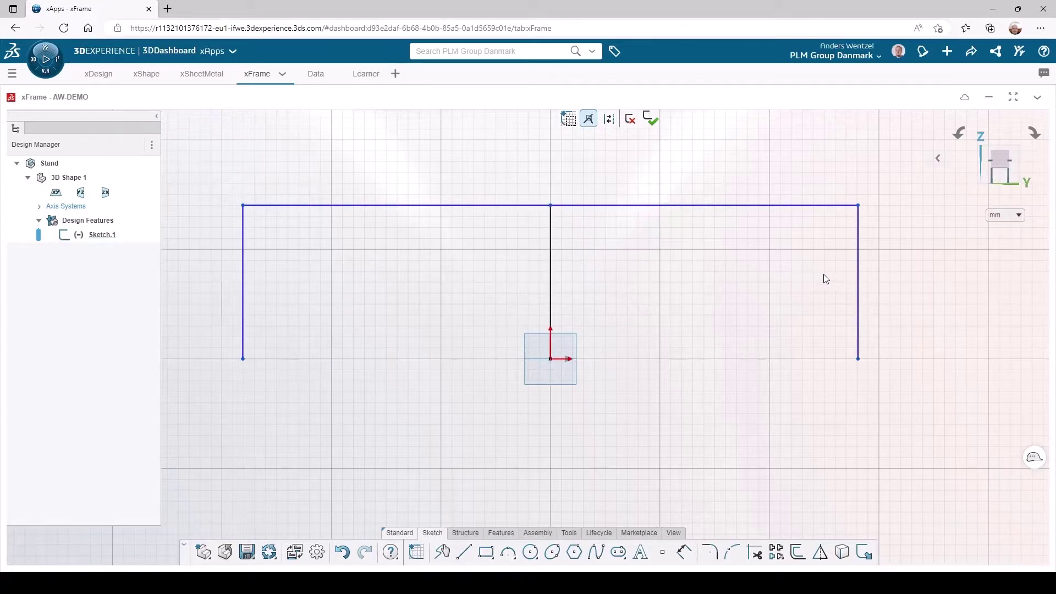
left_click(858, 276)
left_click(551, 247)
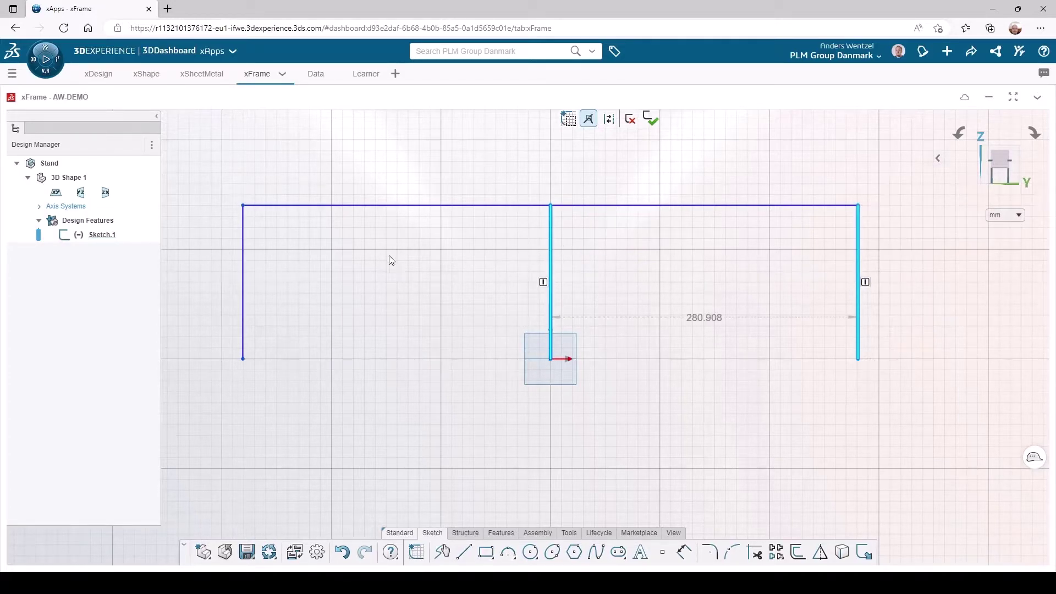
left_click(243, 275)
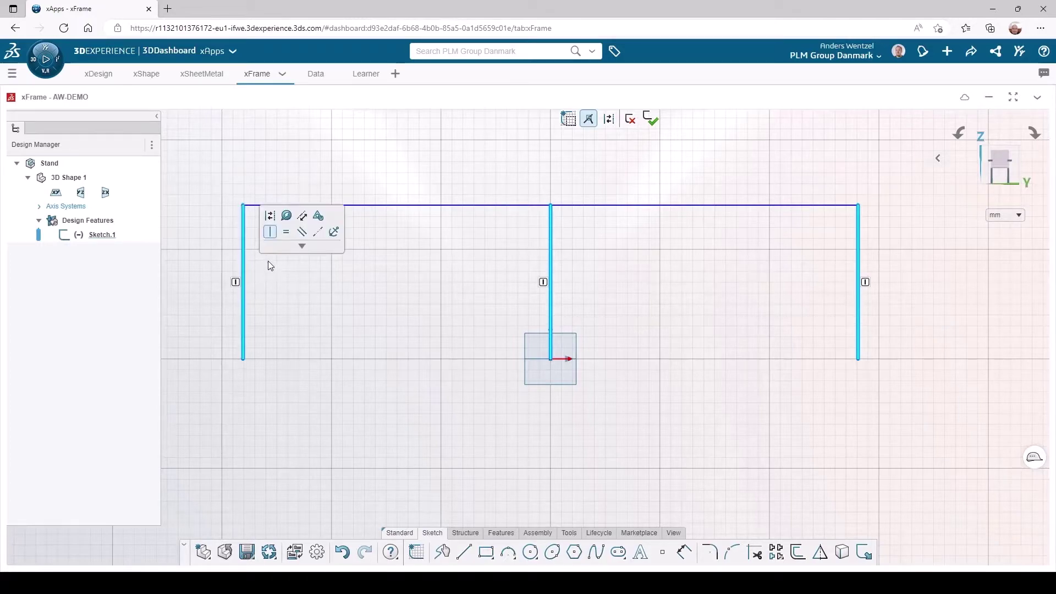
left_click(285, 233)
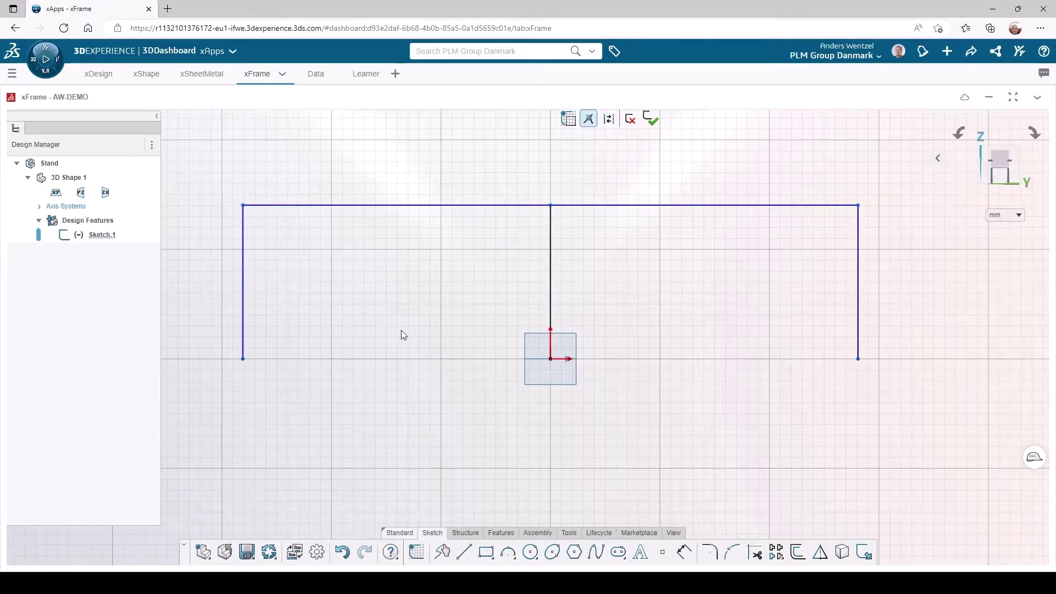
Dimension the top rail to 1500 mm wide and the right leg to 250 mm tall
left_click(684, 551)
left_click(620, 205)
left_click(533, 172)
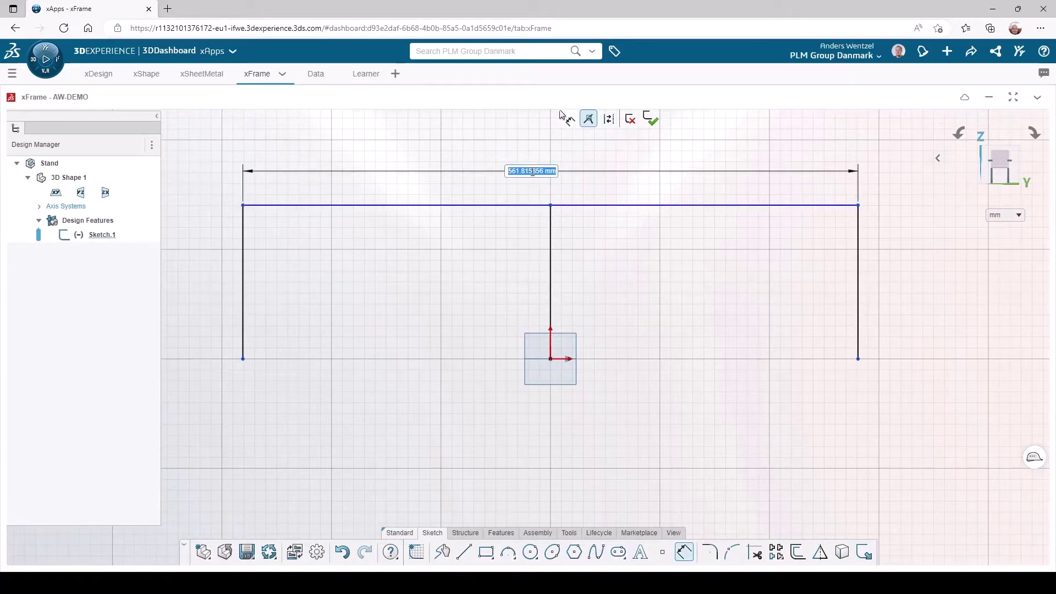
type("1500")
key("Return")
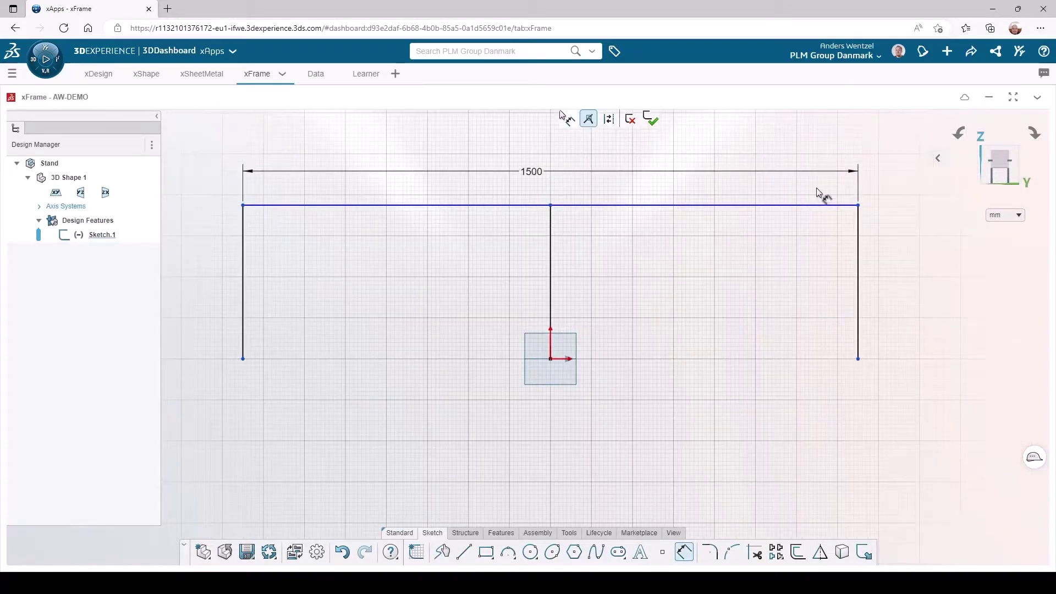
left_click(859, 245)
left_click(921, 269)
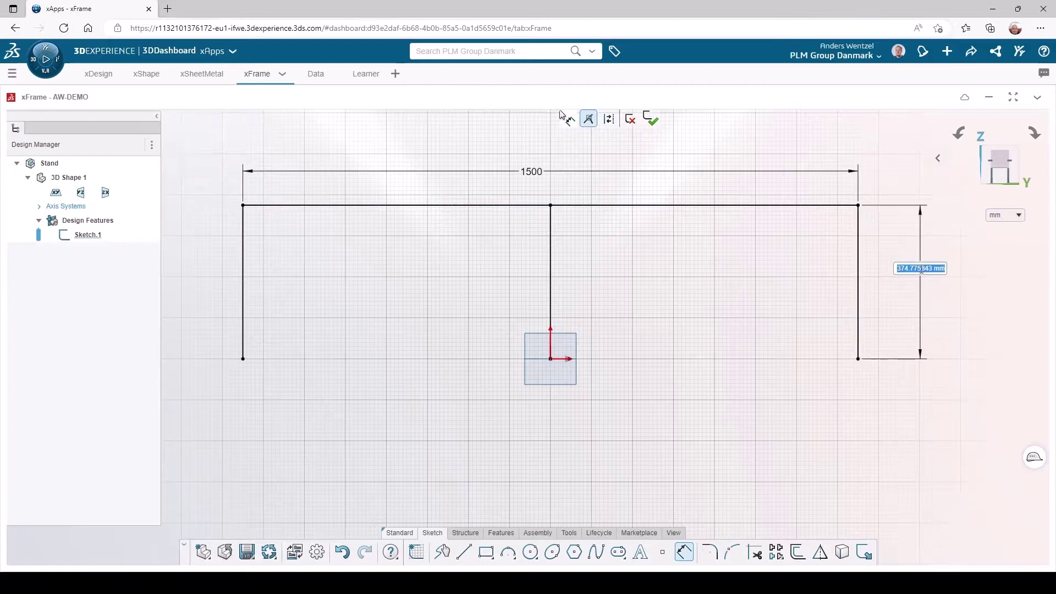
type("250")
key("Return")
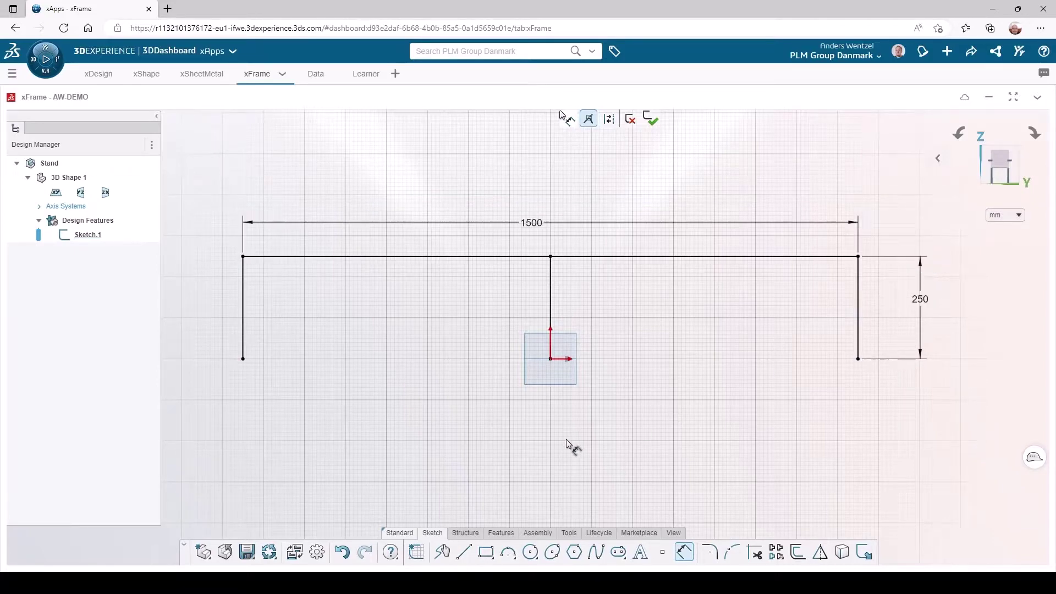
Draw a horizontal brace line between the left and right legs, then exit the sketch
left_click(464, 554)
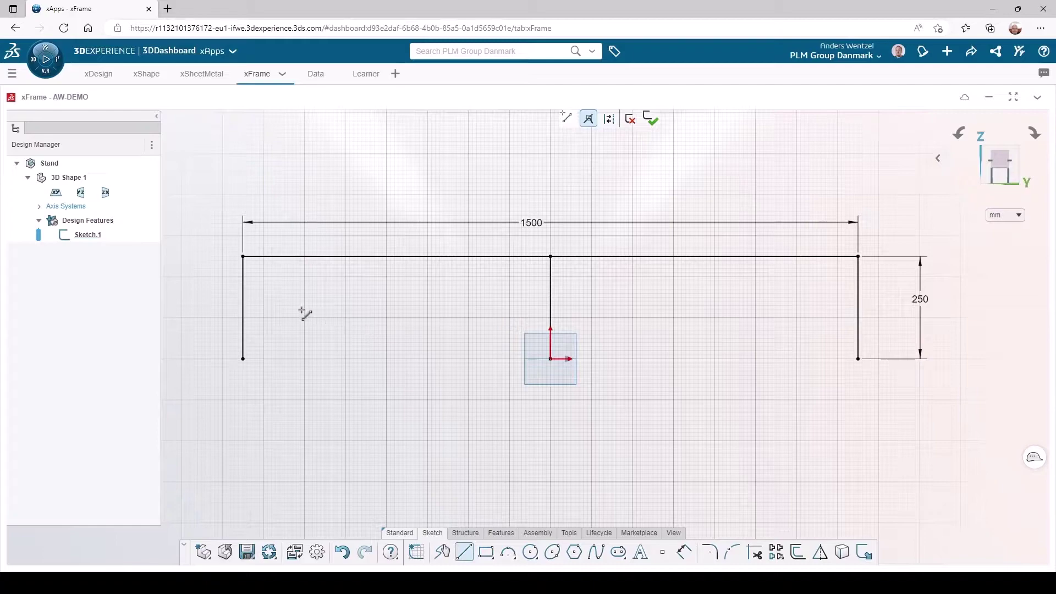
left_click(242, 308)
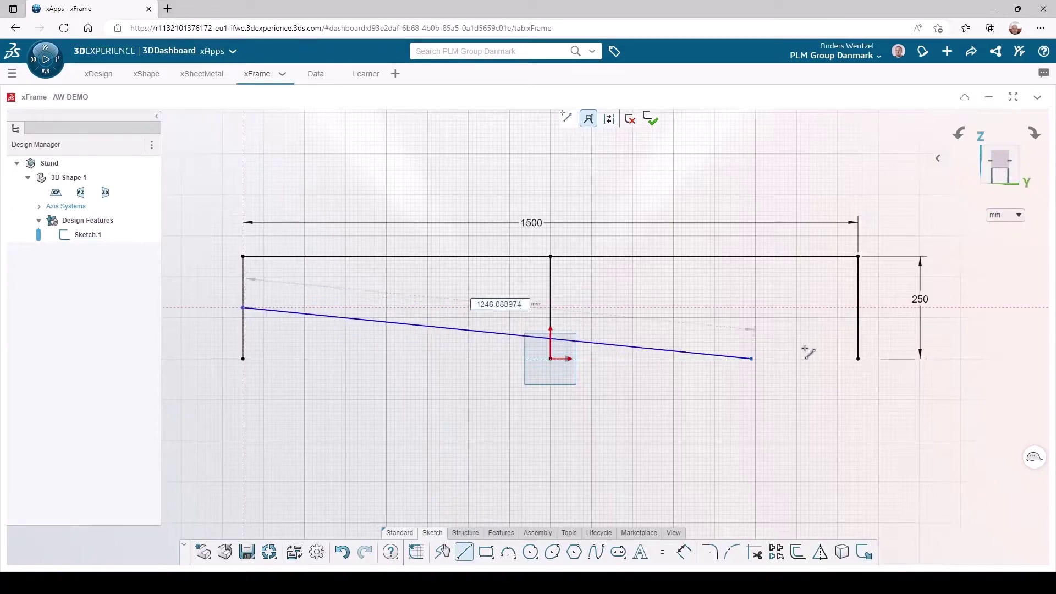
left_click(859, 308)
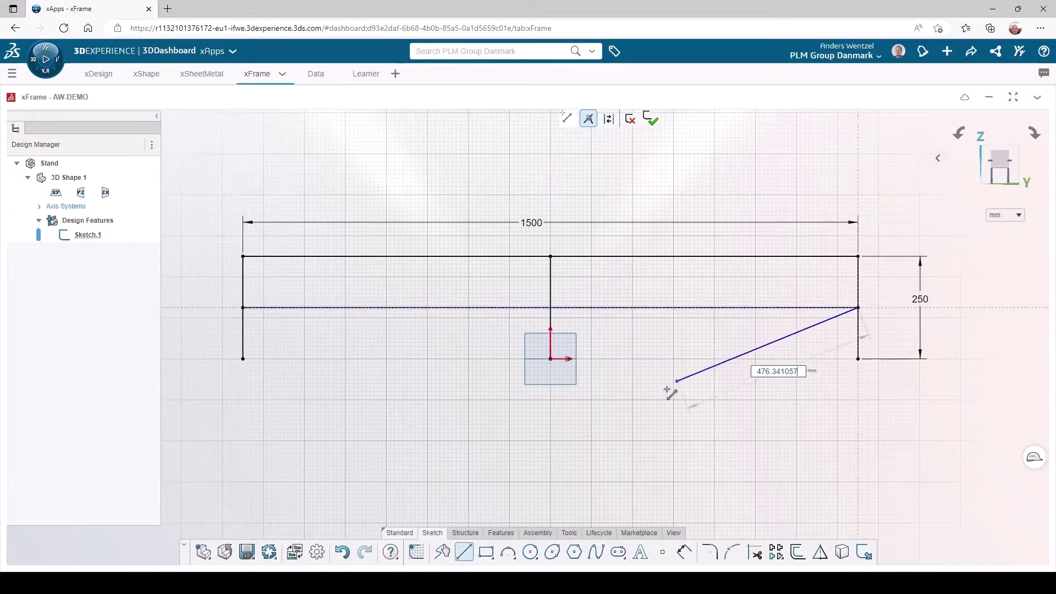
key("Escape")
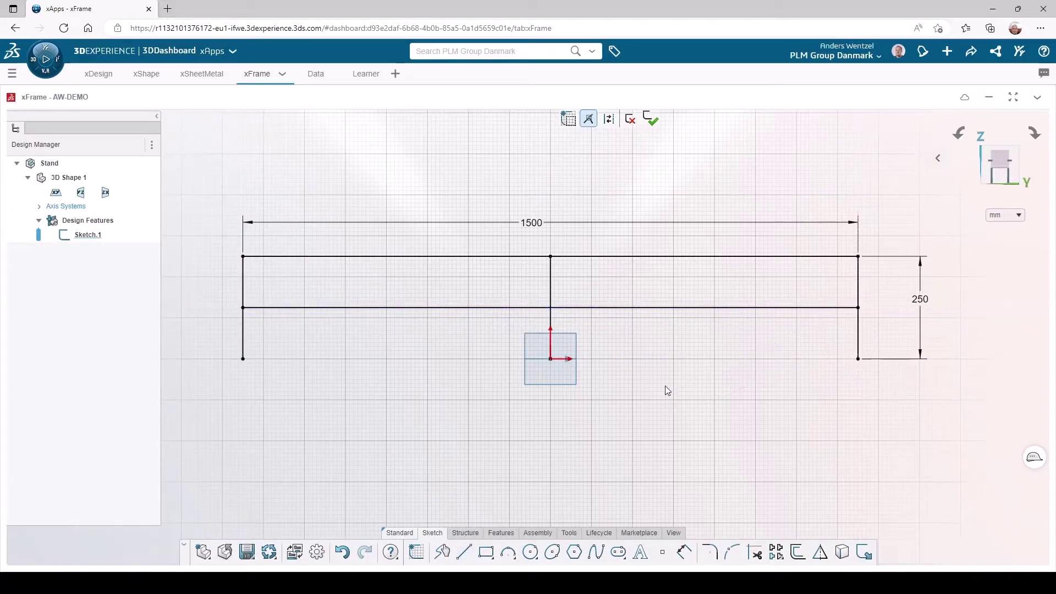
left_click(650, 118)
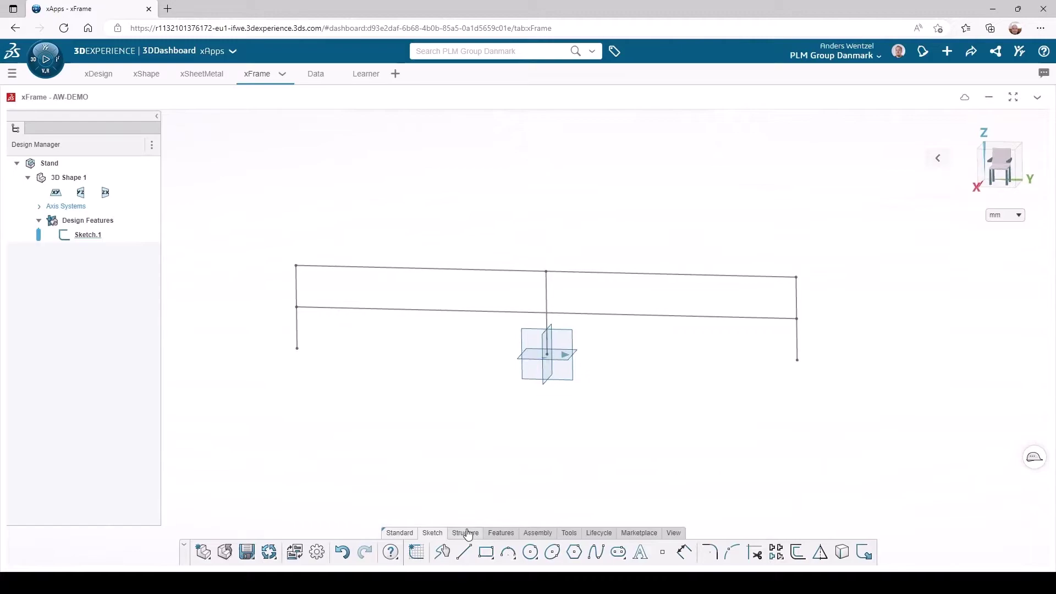
Start structure members from the sketch using the DSC standard, HS type, size 38x38x3.2 profile
left_click(466, 533)
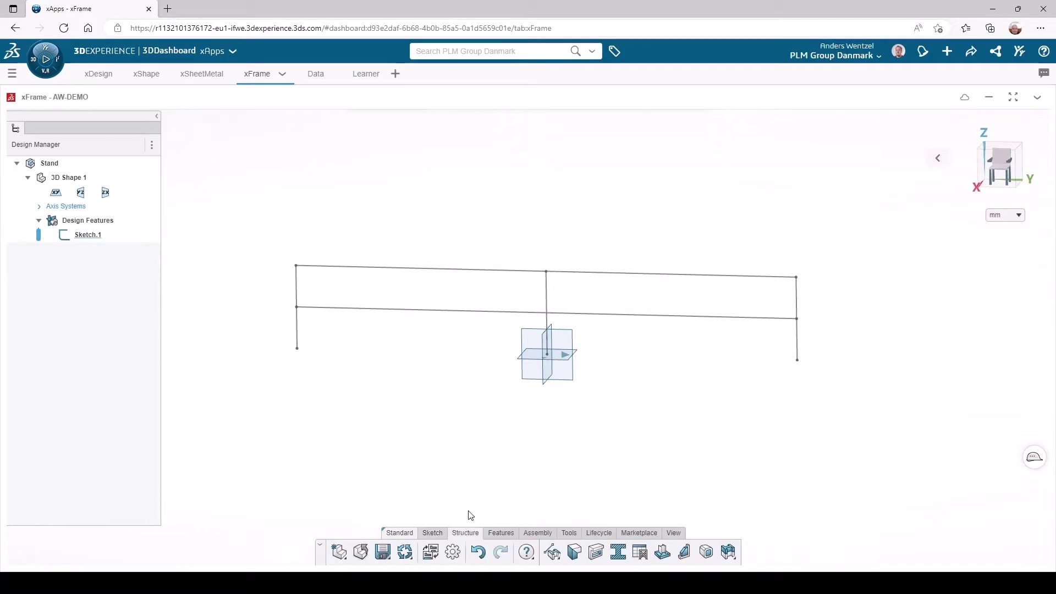
left_click(553, 552)
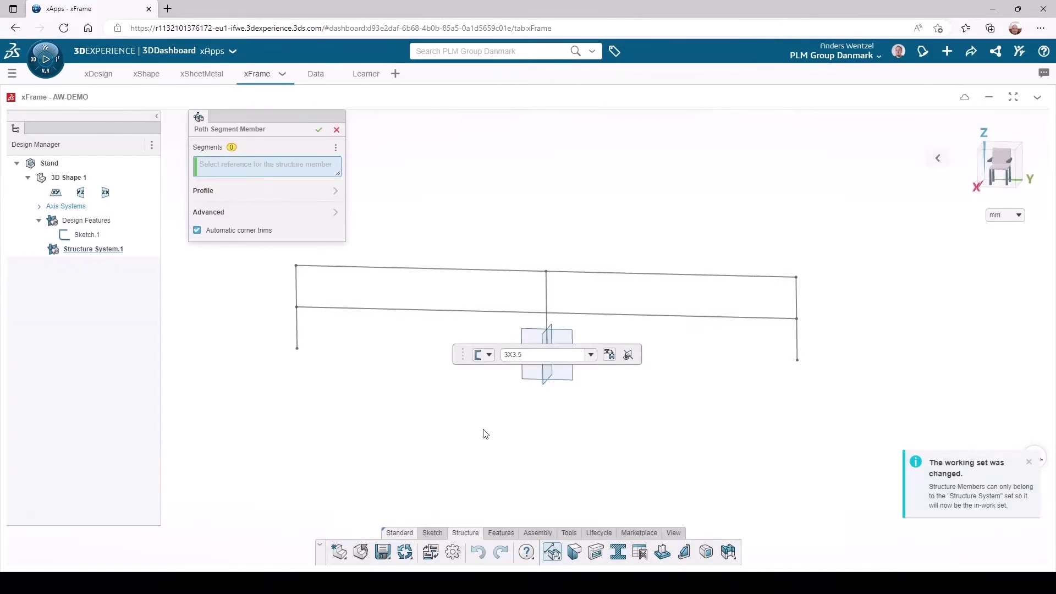
left_click(207, 191)
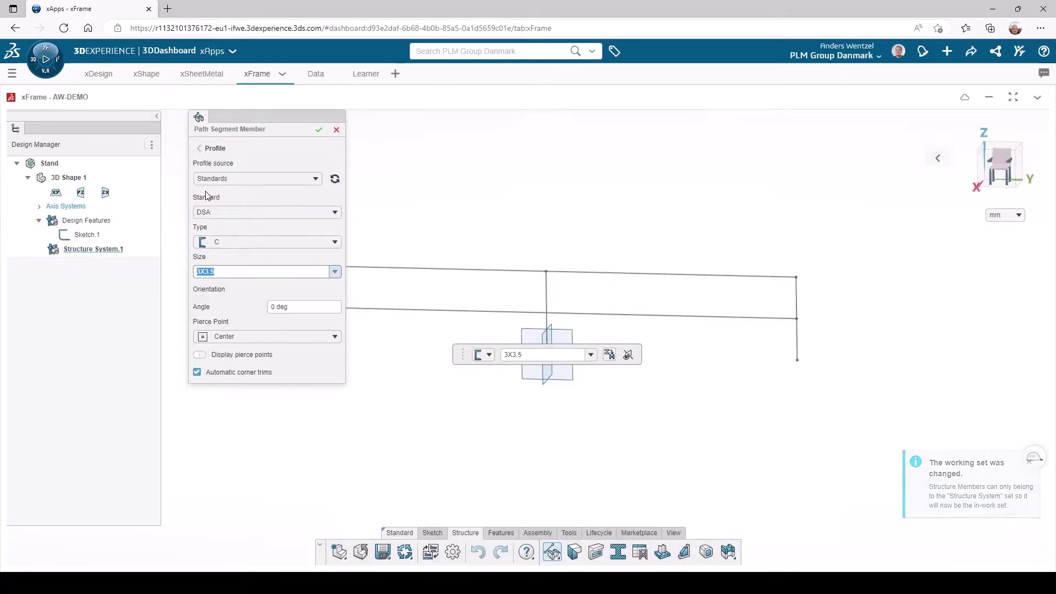
left_click(219, 215)
left_click(226, 236)
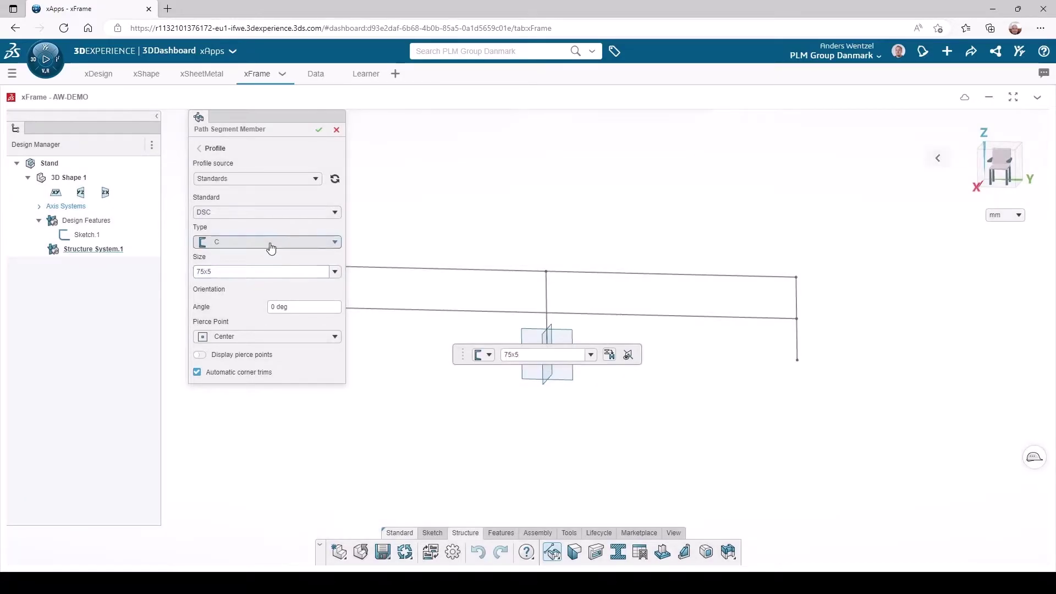
left_click(270, 245)
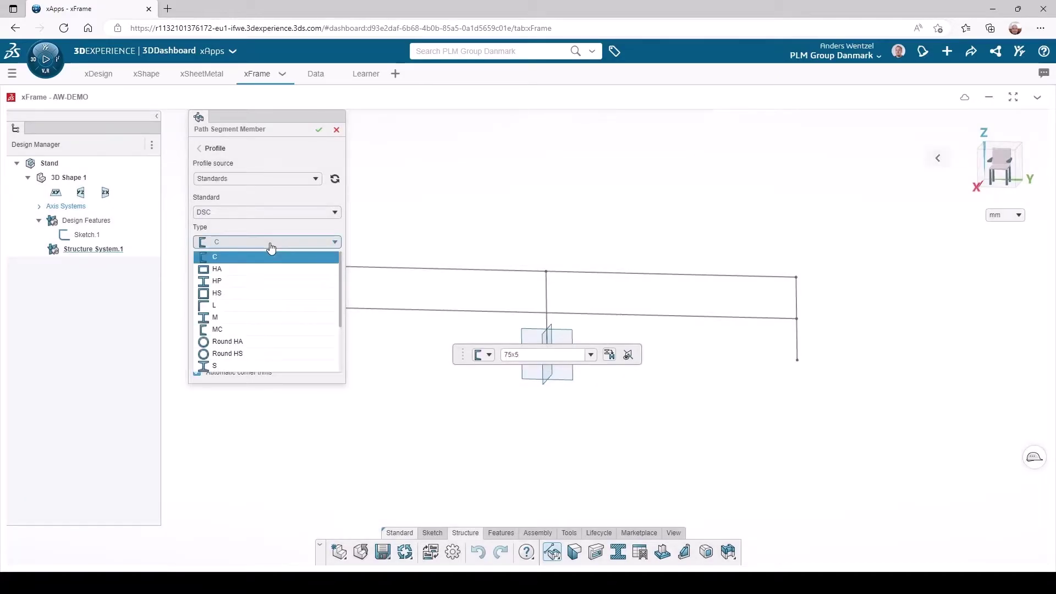
left_click(270, 292)
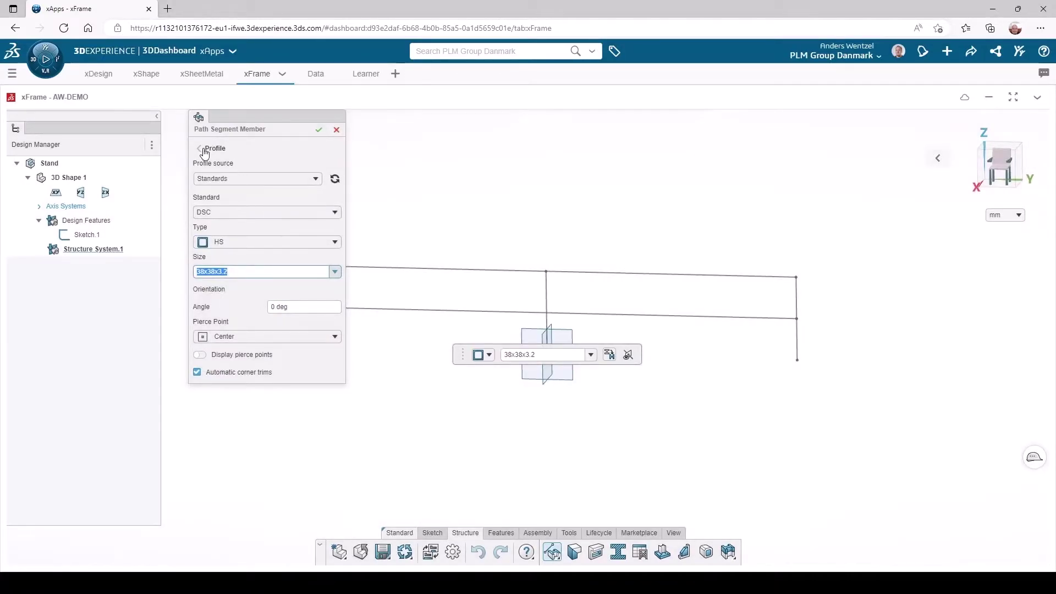
Create four 38x38x3.2 tube members along the left leg, top rail, right leg and centre line
left_click(205, 151)
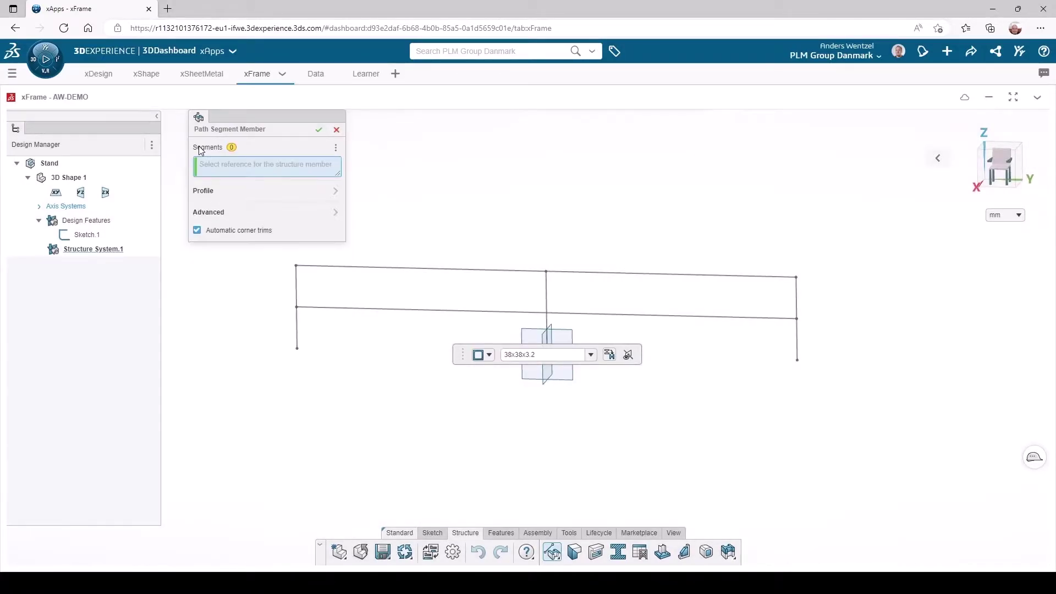
left_click(297, 292)
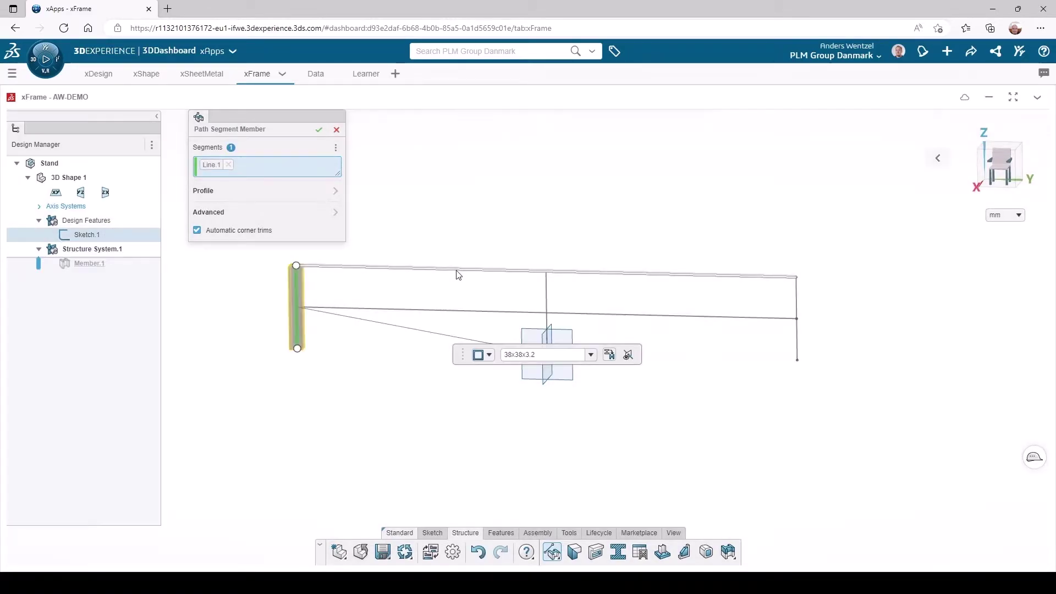
left_click(458, 273)
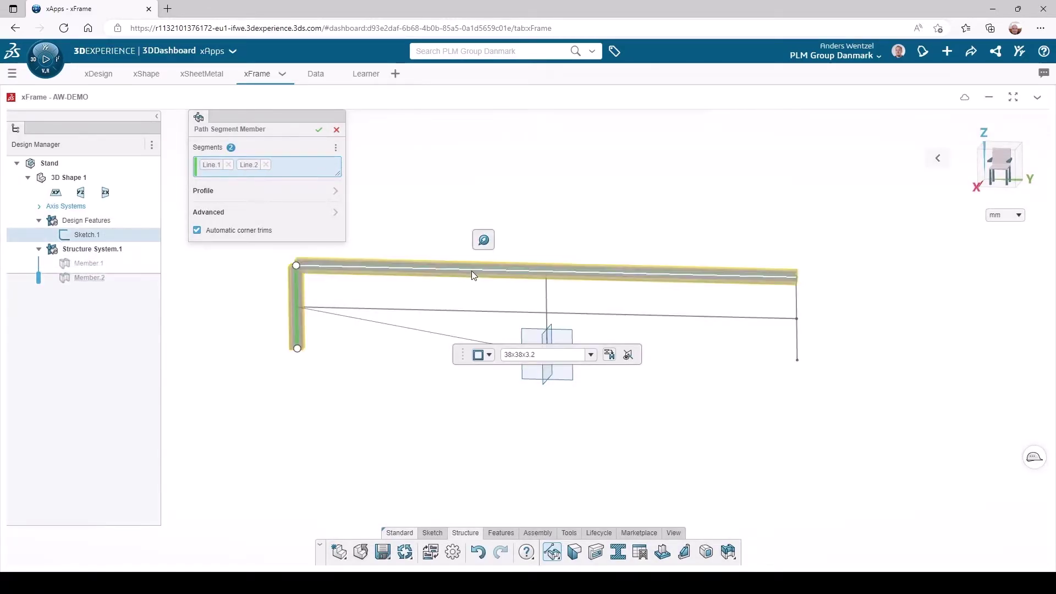
left_click(796, 301)
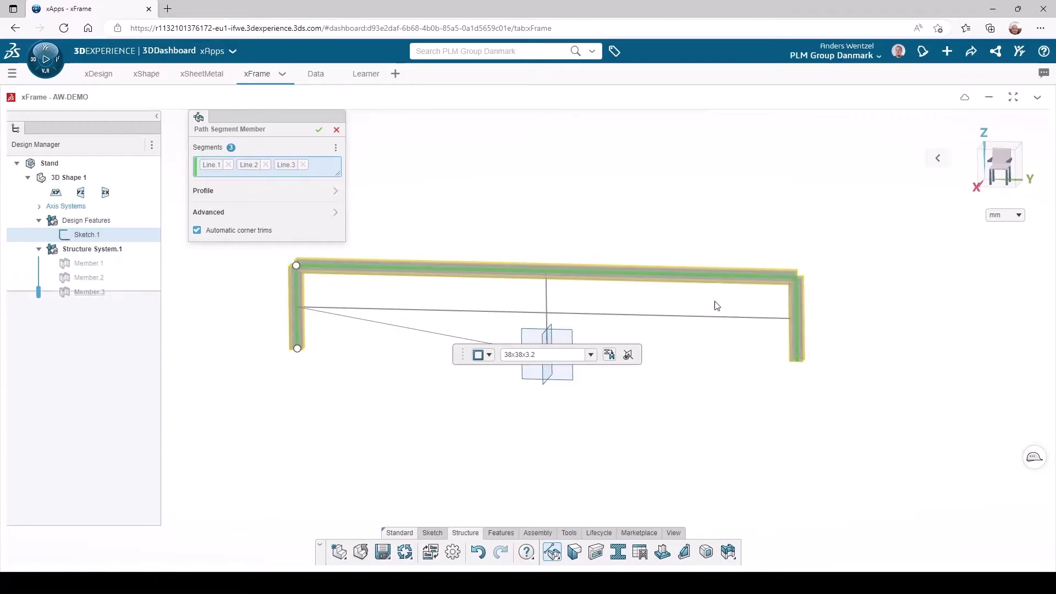
left_click(547, 300)
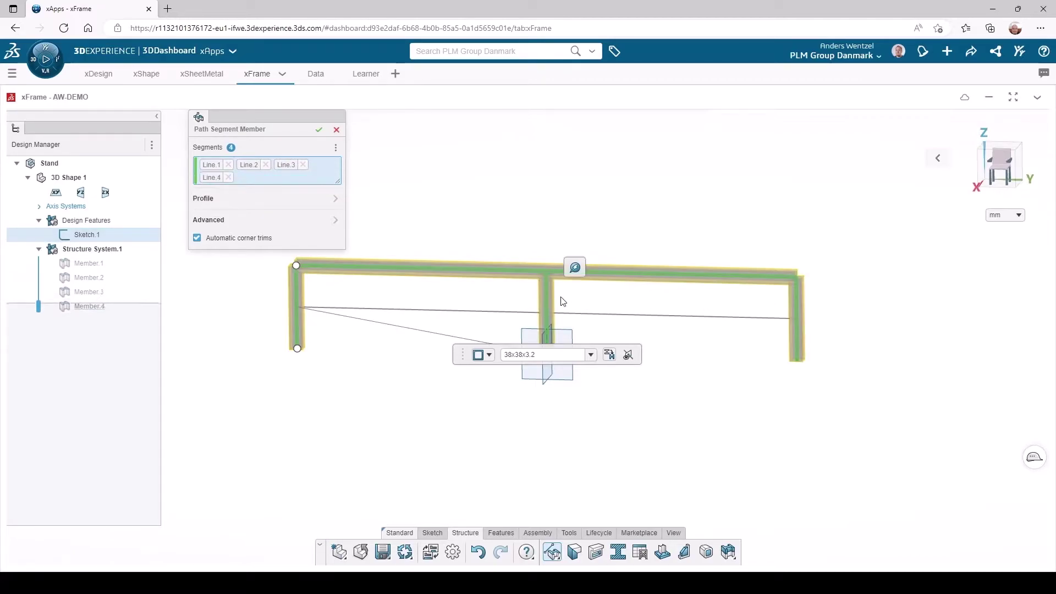
left_click(319, 131)
middle_click_drag(394, 178, 434, 210)
Create Plane 1 offset 125 mm from the xy plane
left_click(523, 357)
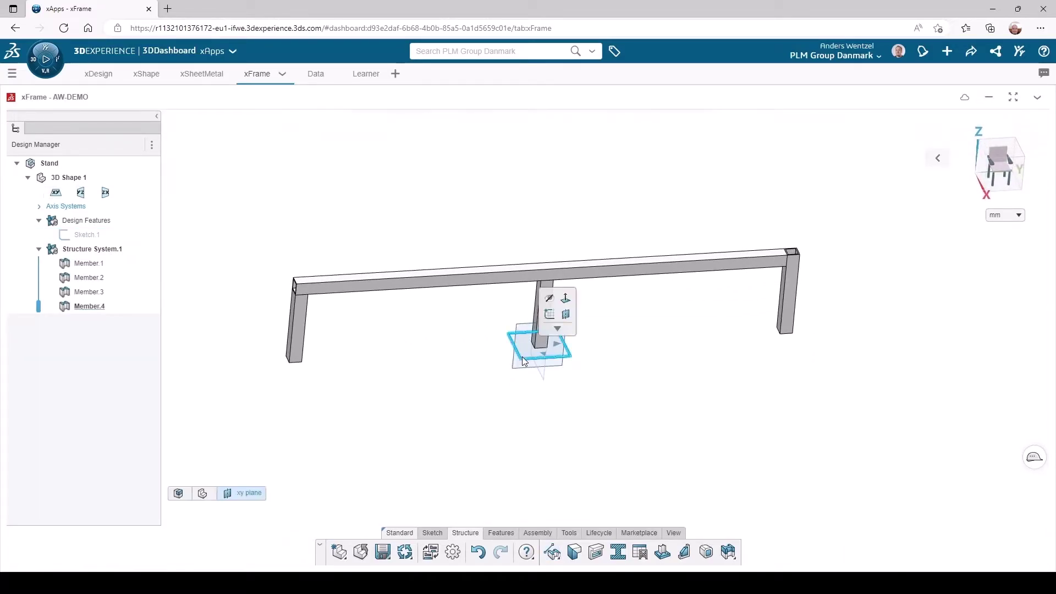
left_click(565, 314)
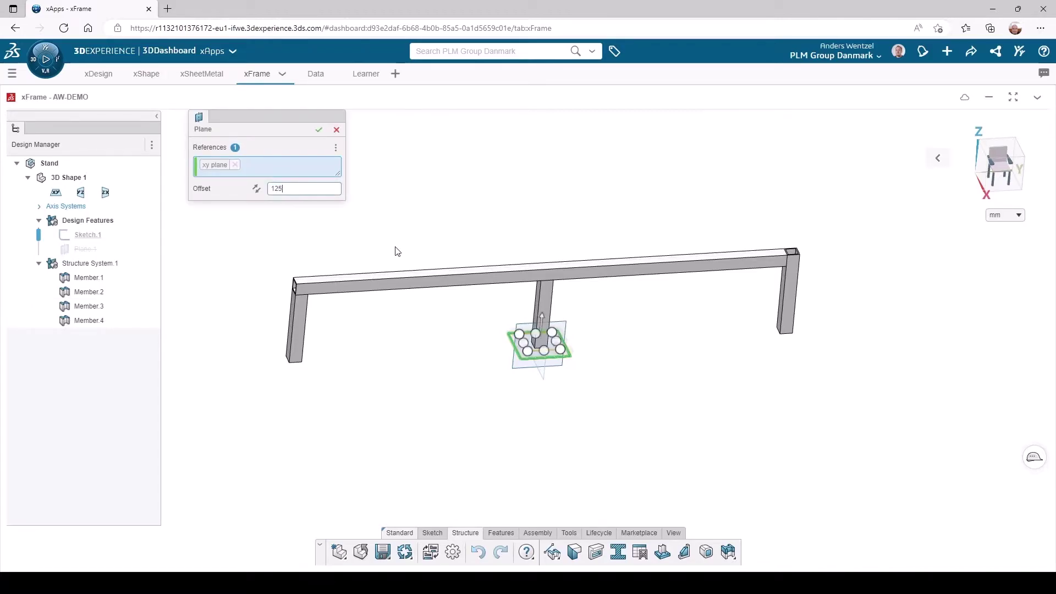
key("Return")
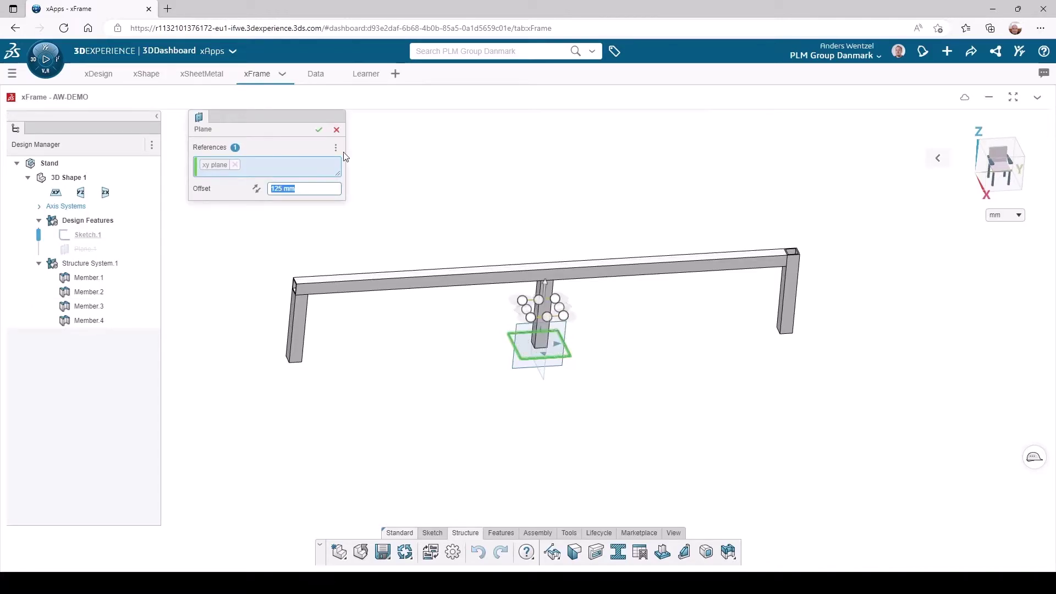
left_click(319, 130)
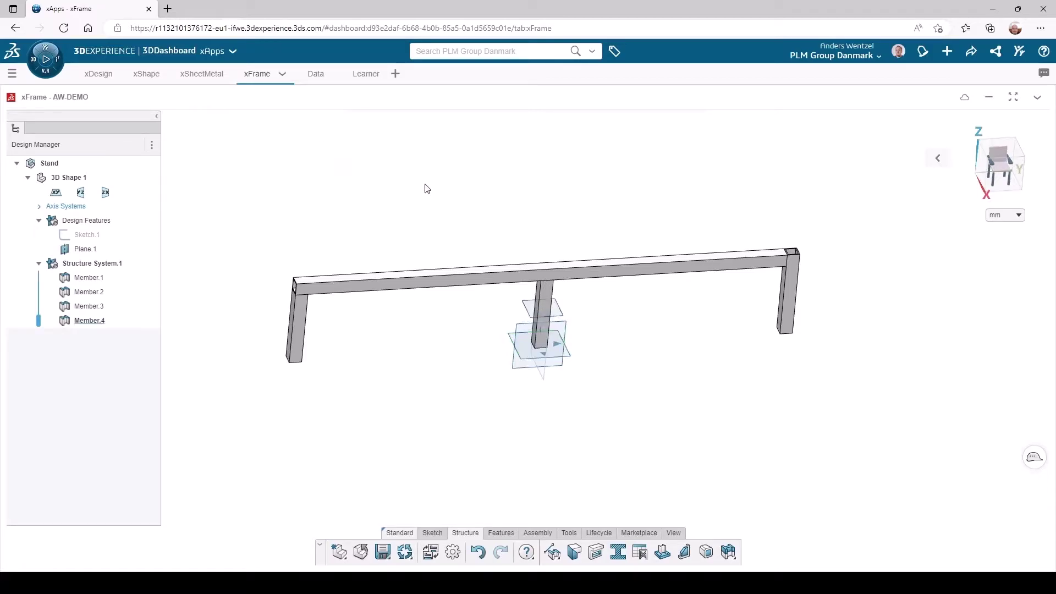
Add a Reference Plane Member brace between the middle and left leg faces, at Plane.1 height, on the yz plane
left_click(551, 552)
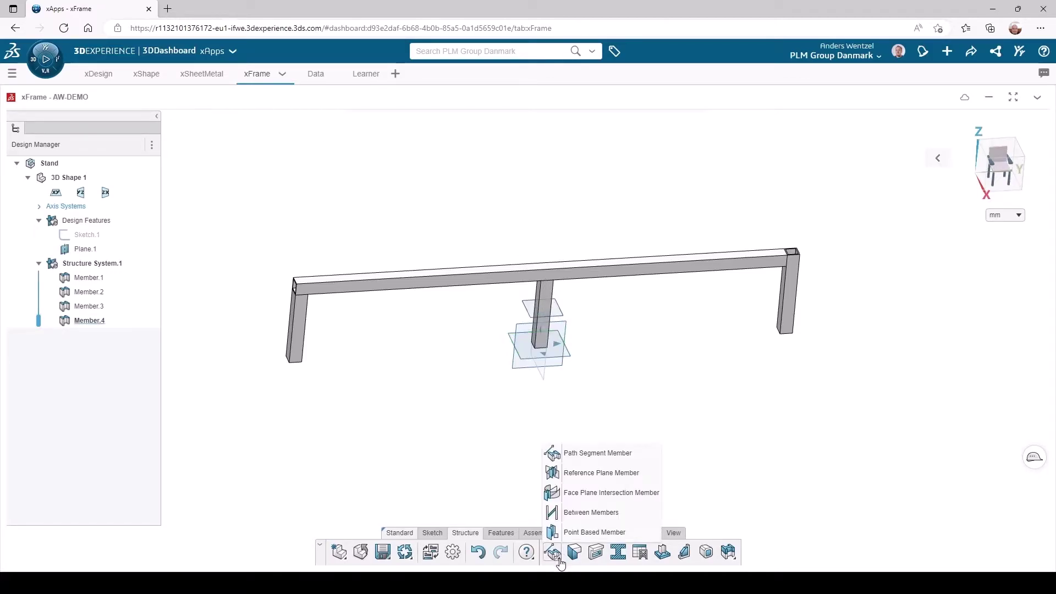
left_click(591, 476)
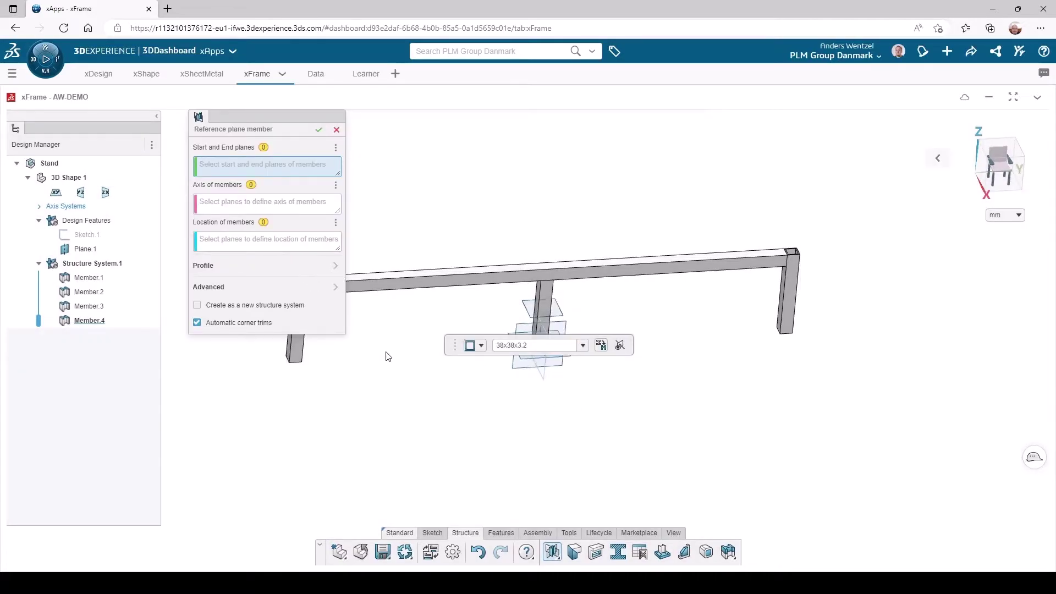
scroll(523, 303, "up", 3)
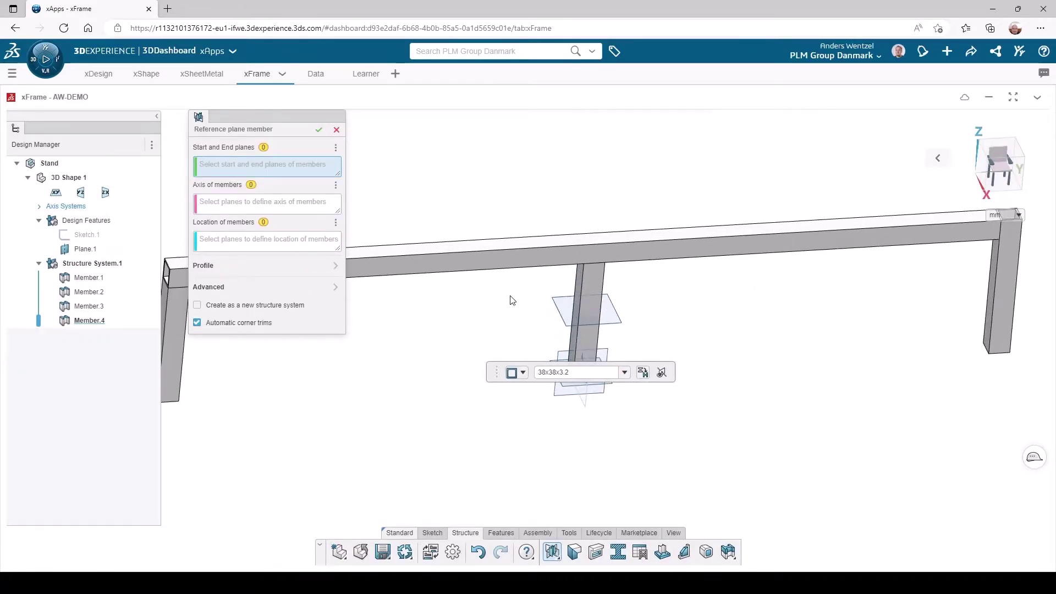
left_click(580, 282)
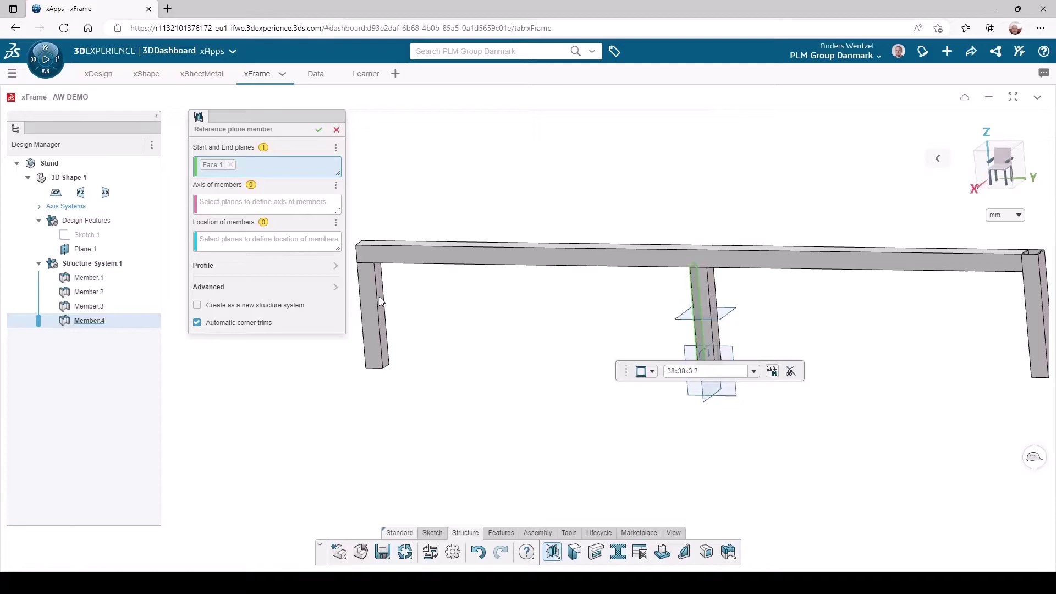
left_click(378, 300)
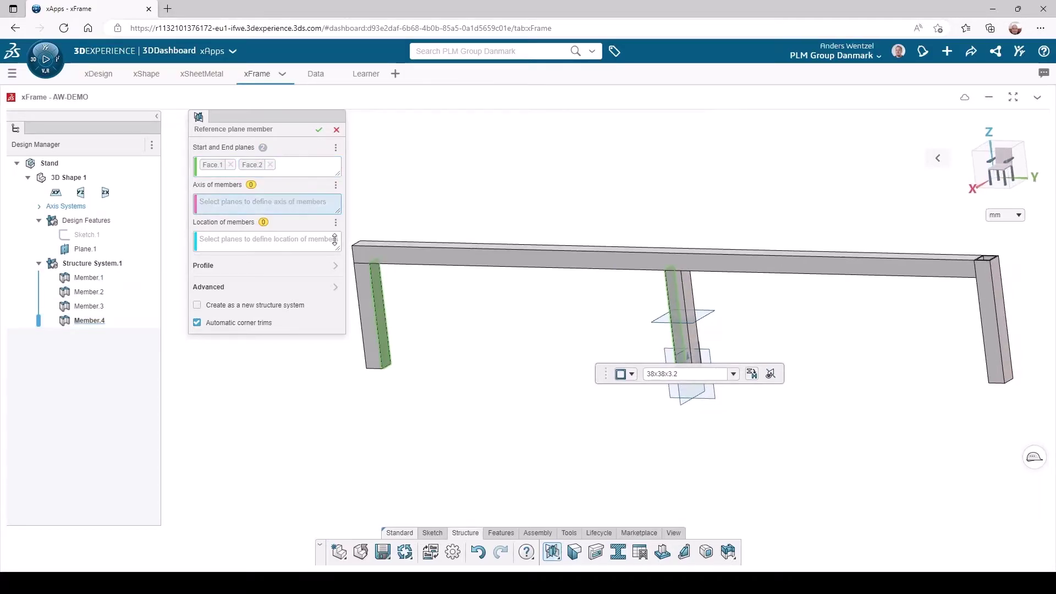
left_click(662, 325)
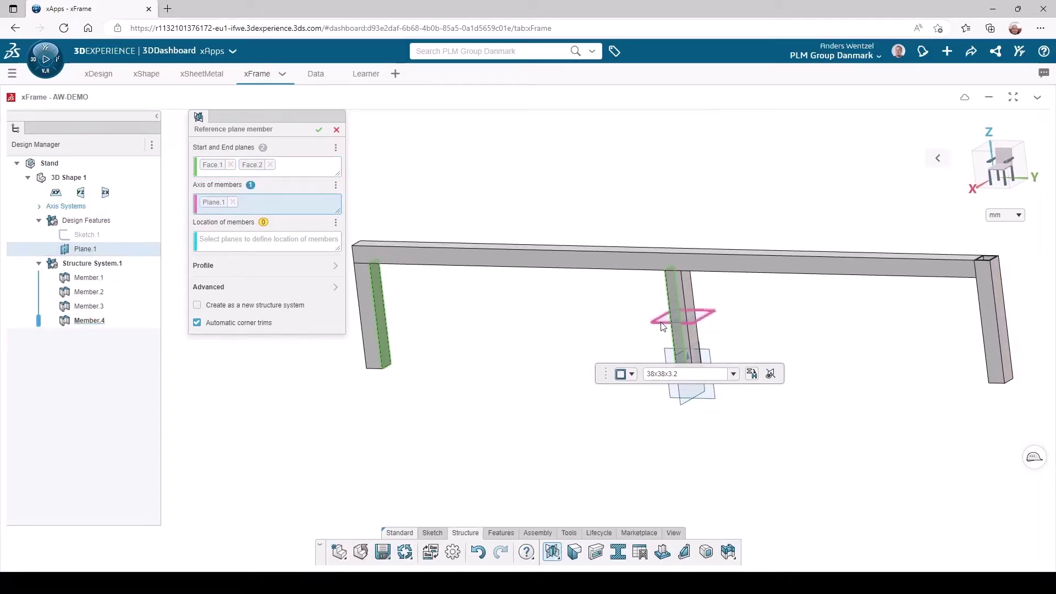
left_click(250, 242)
middle_click_drag(549, 438, 633, 433)
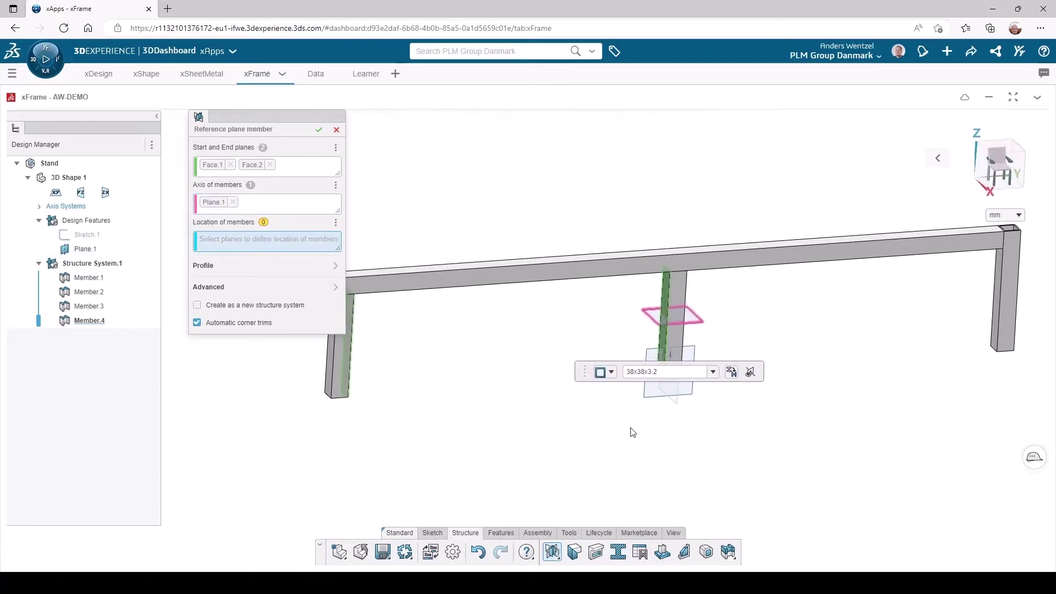
left_click(649, 396)
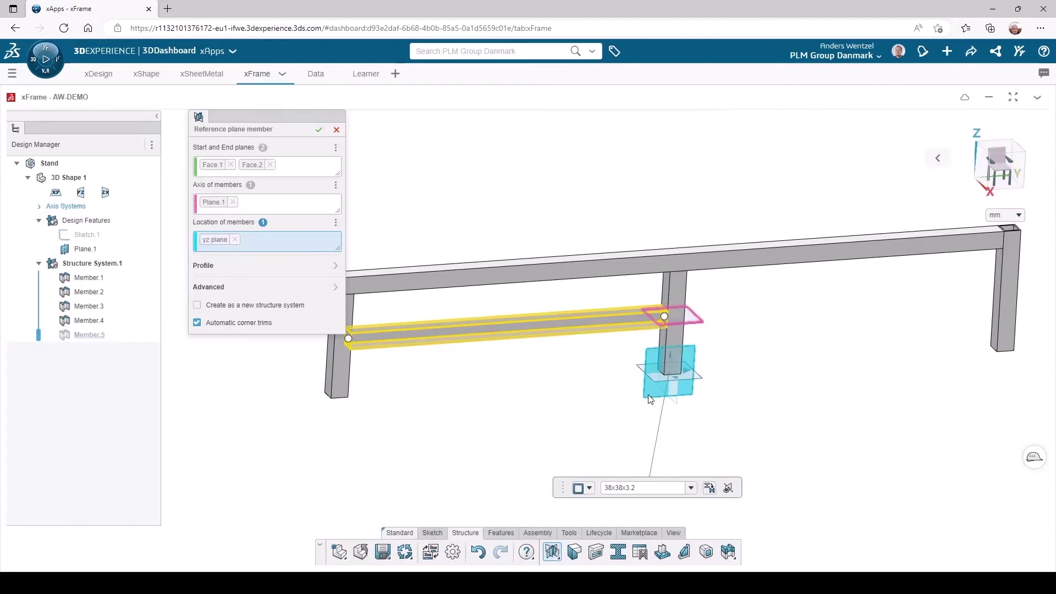
left_click(318, 130)
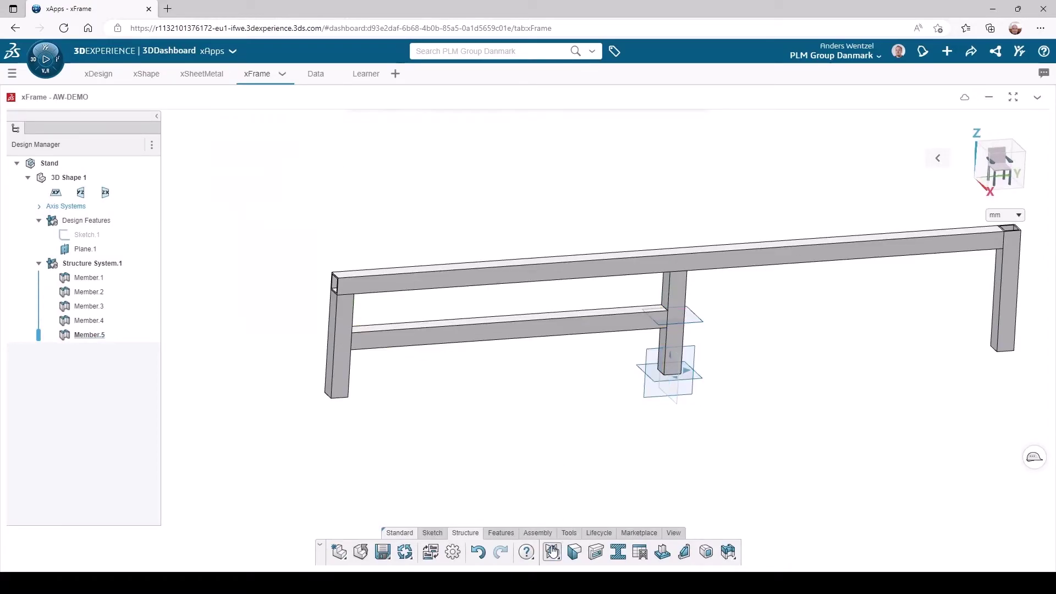
Add a second Reference Plane Member brace between the right and middle leg faces, at Plane.1 height, on the yz plane
left_click(552, 552)
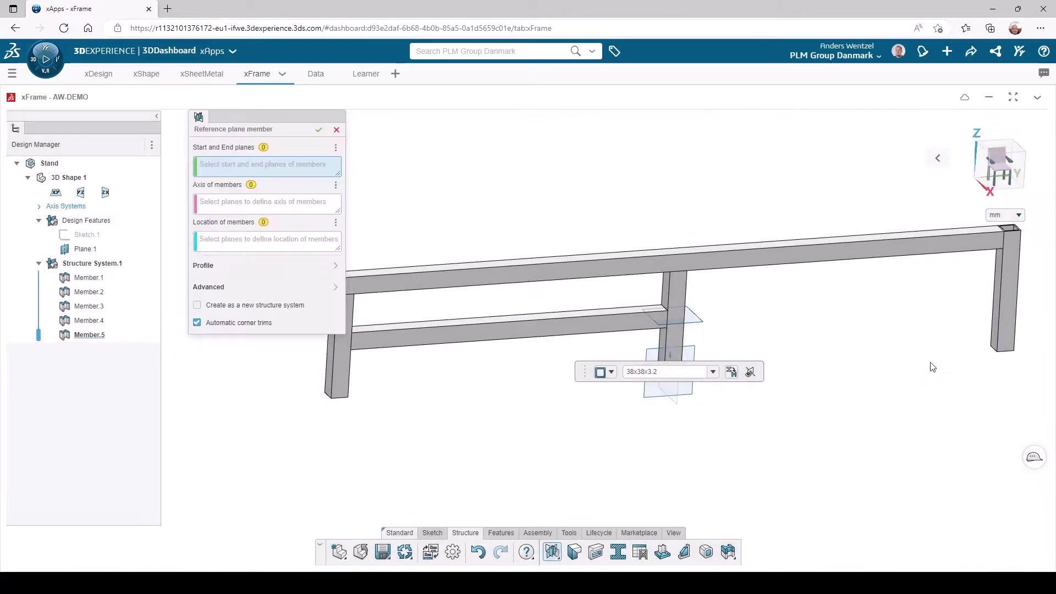
scroll(930, 330, "up", 2)
left_click(1025, 280)
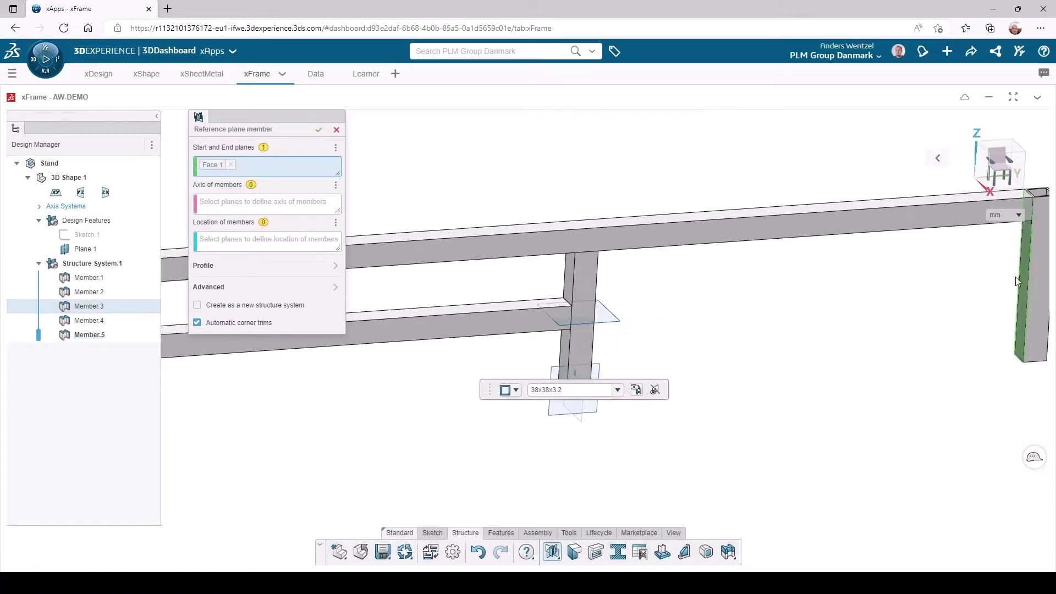
scroll(770, 308, "down", 3)
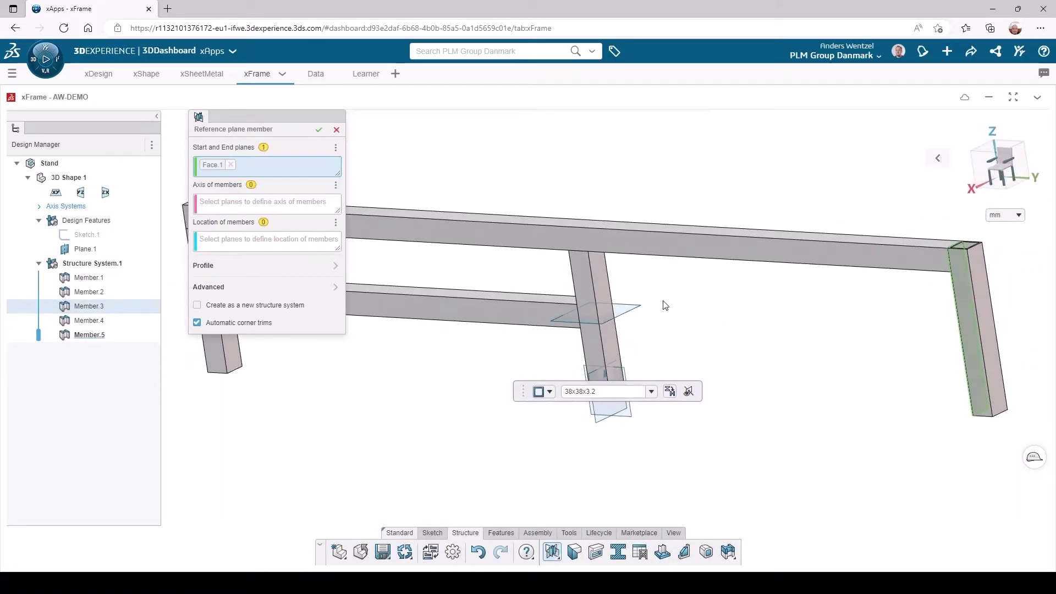
left_click(598, 283)
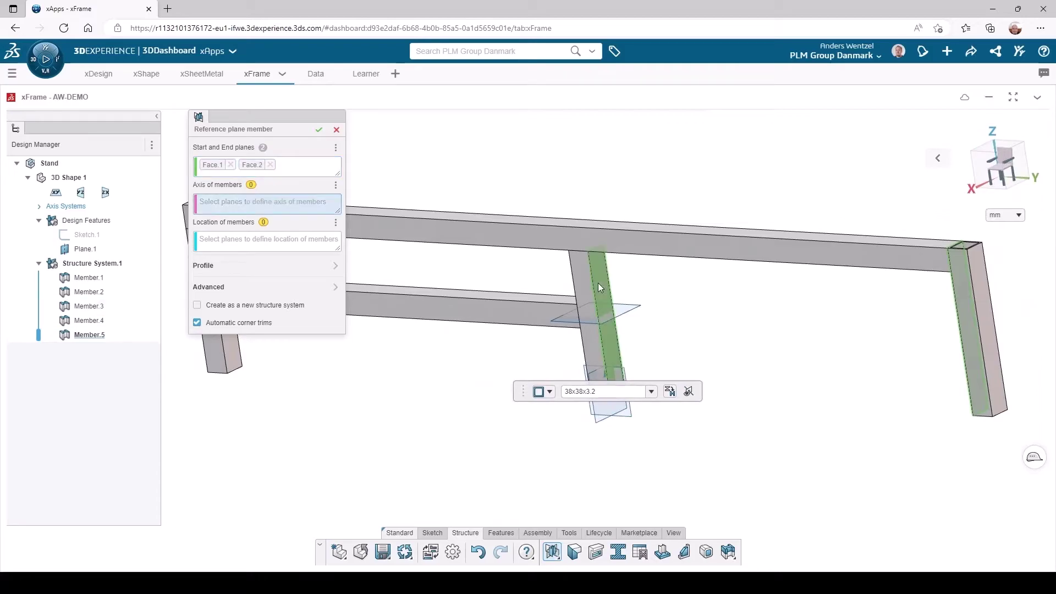
left_click(637, 310)
left_click(316, 251)
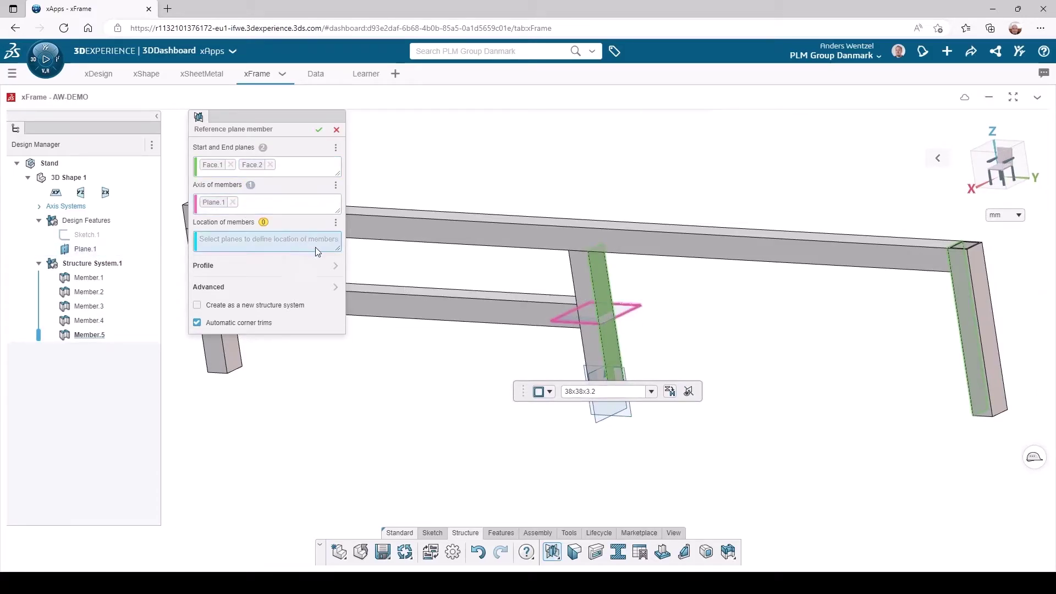
left_click(630, 417)
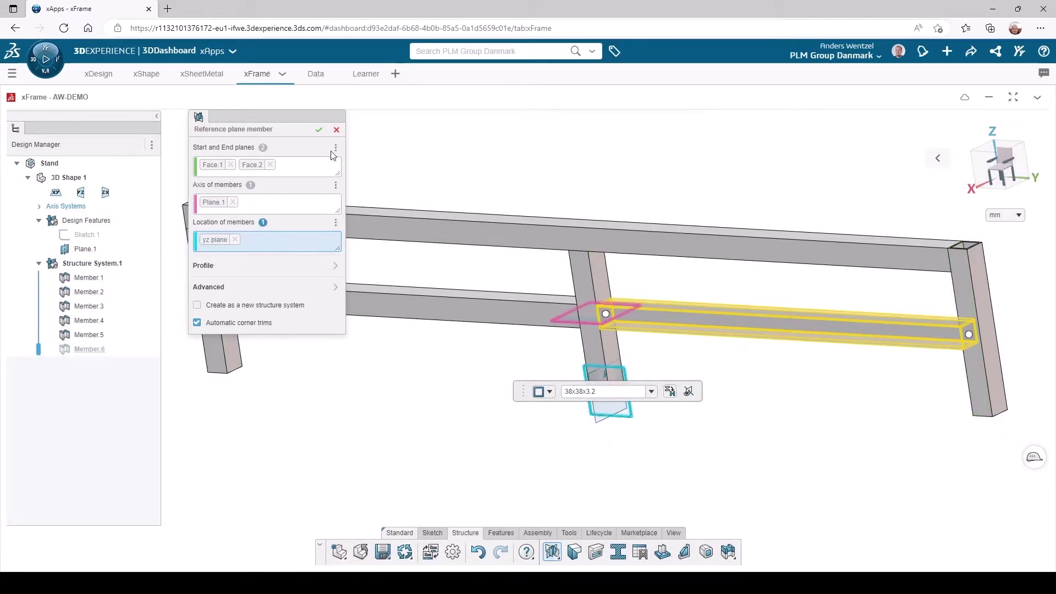
left_click(318, 131)
mouse_move(512, 165)
middle_mouse_down()
mouse_move(488, 186)
mouse_move(506, 183)
middle_mouse_up()
Set up a two-member Miter trim at the left top corner
left_click(284, 258)
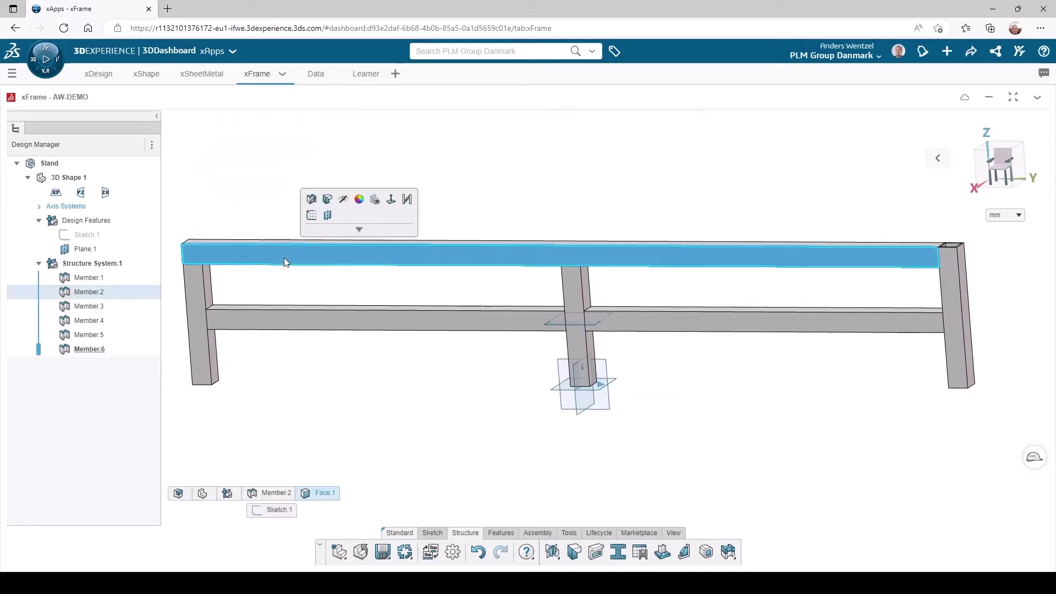
left_click(326, 200)
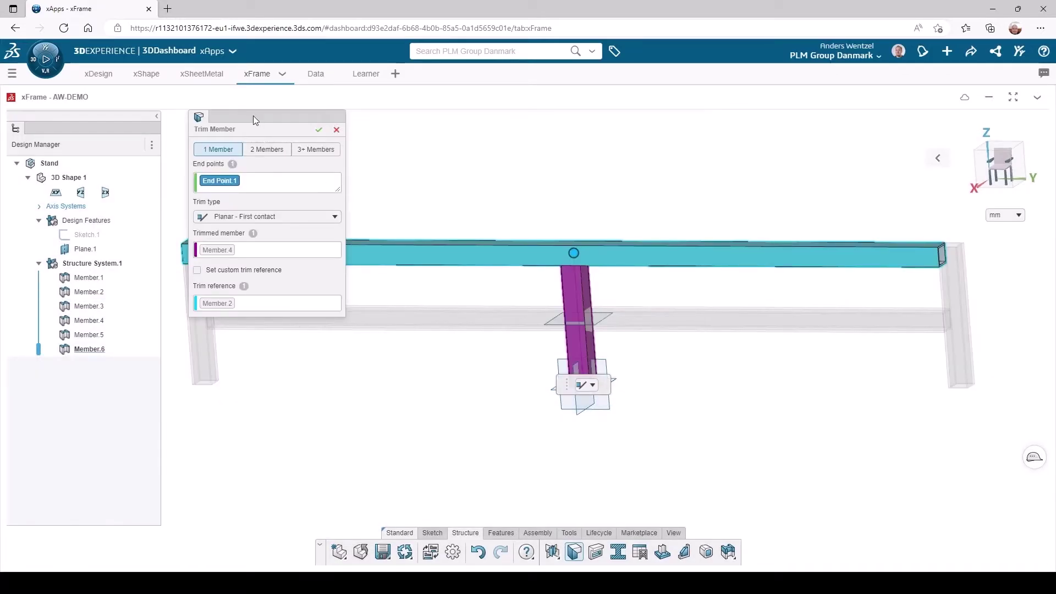
left_click_drag(254, 118, 347, 120)
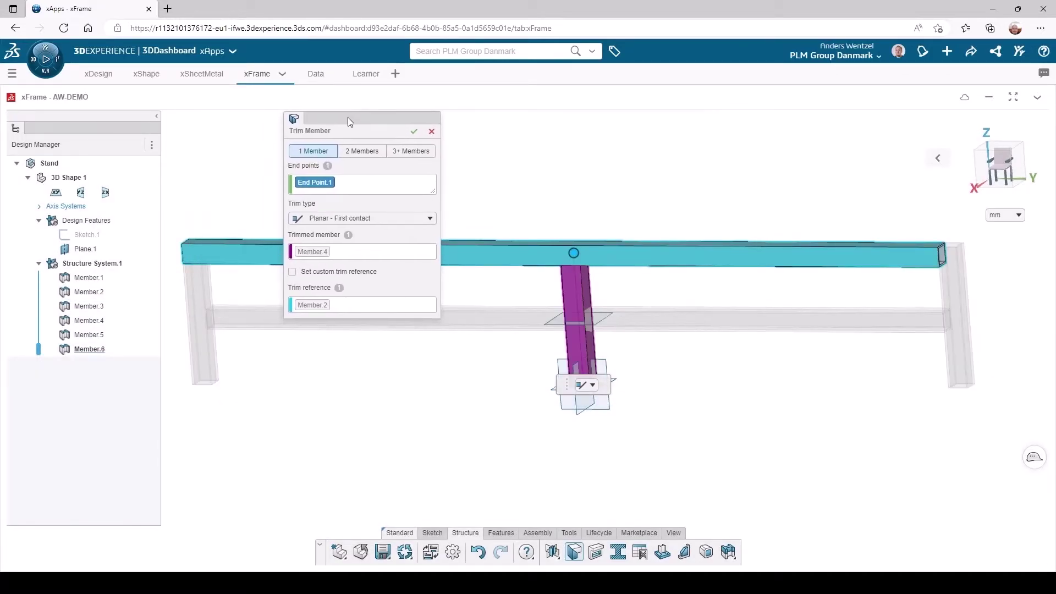
left_click(361, 152)
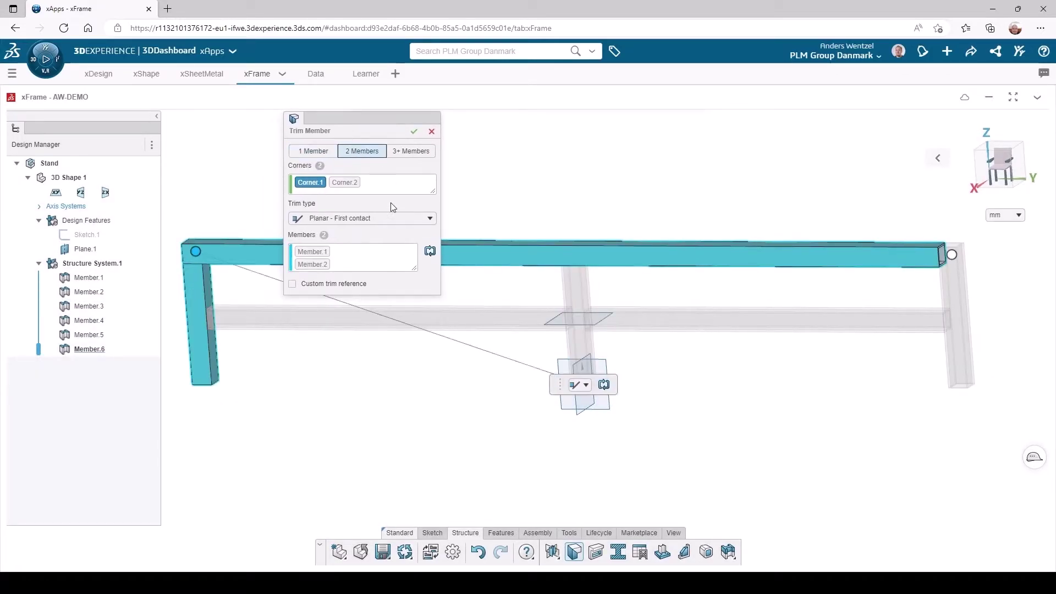
left_click(367, 220)
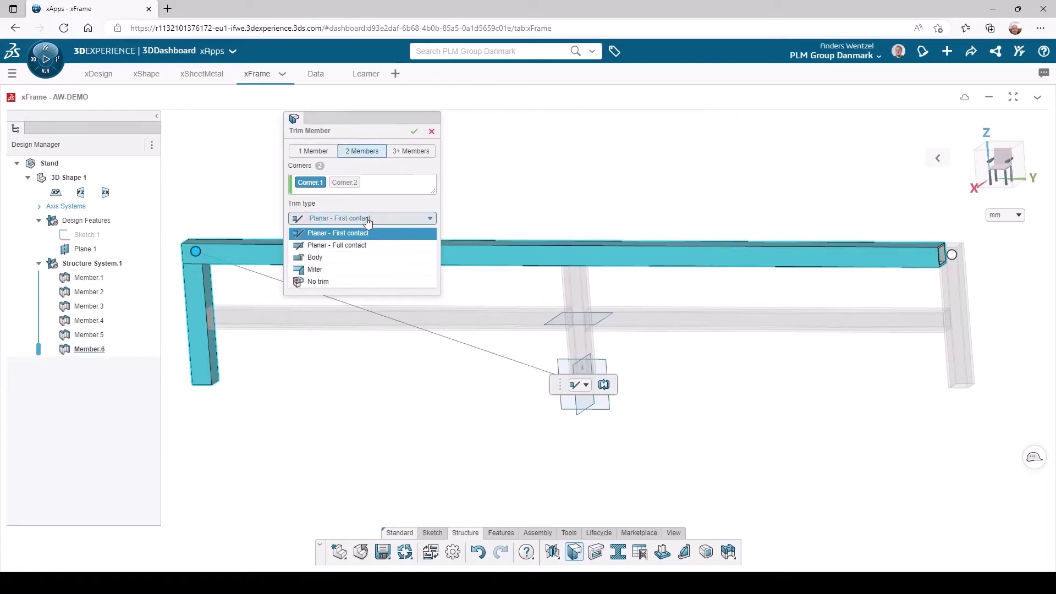
left_click(329, 268)
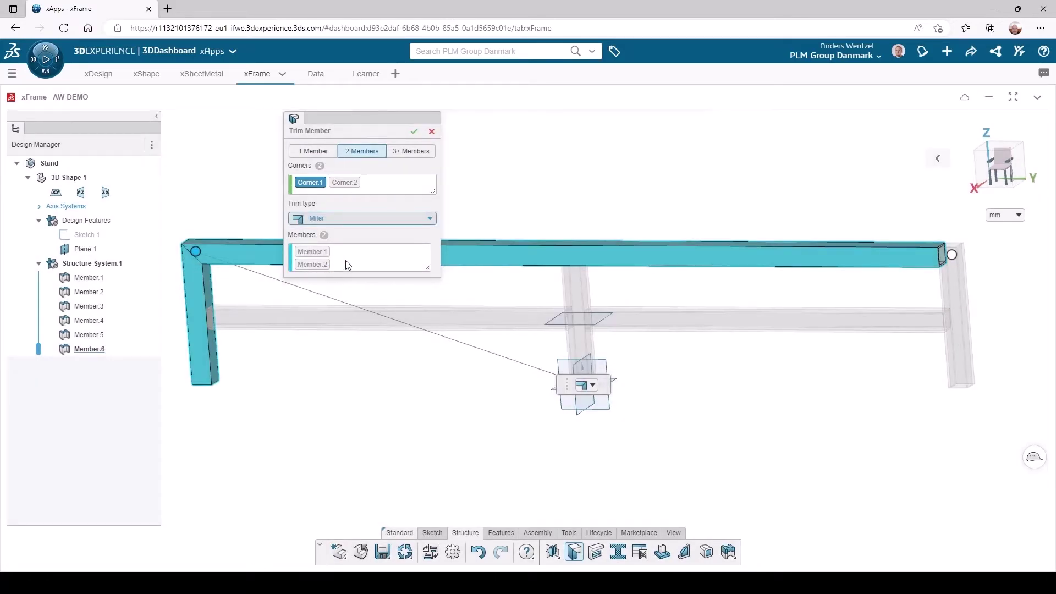
Miter the right top corner as well, apply the trims, and hide Plane.1
left_click(952, 254)
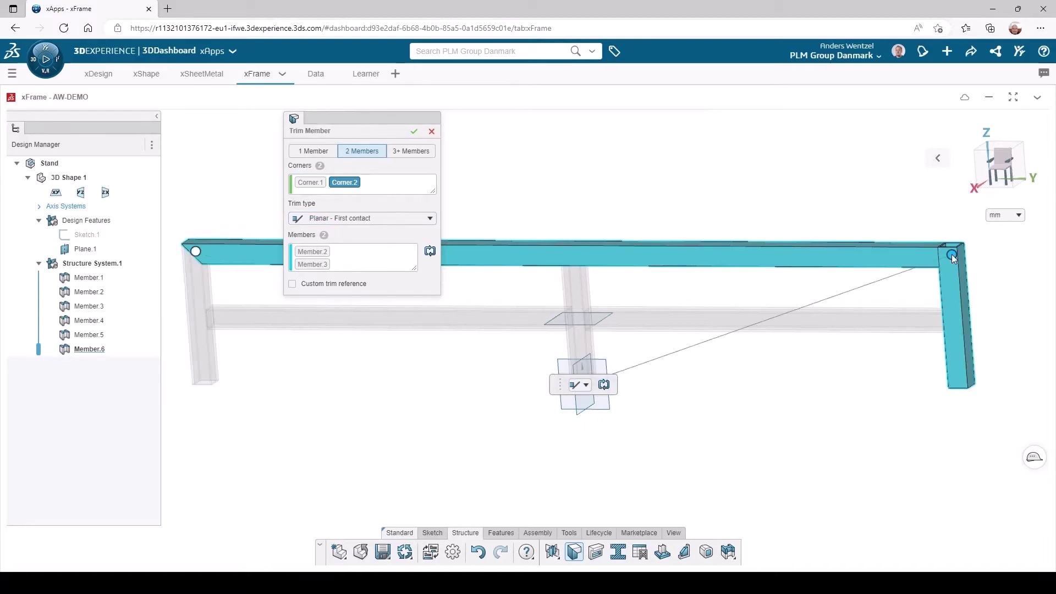
left_click(370, 219)
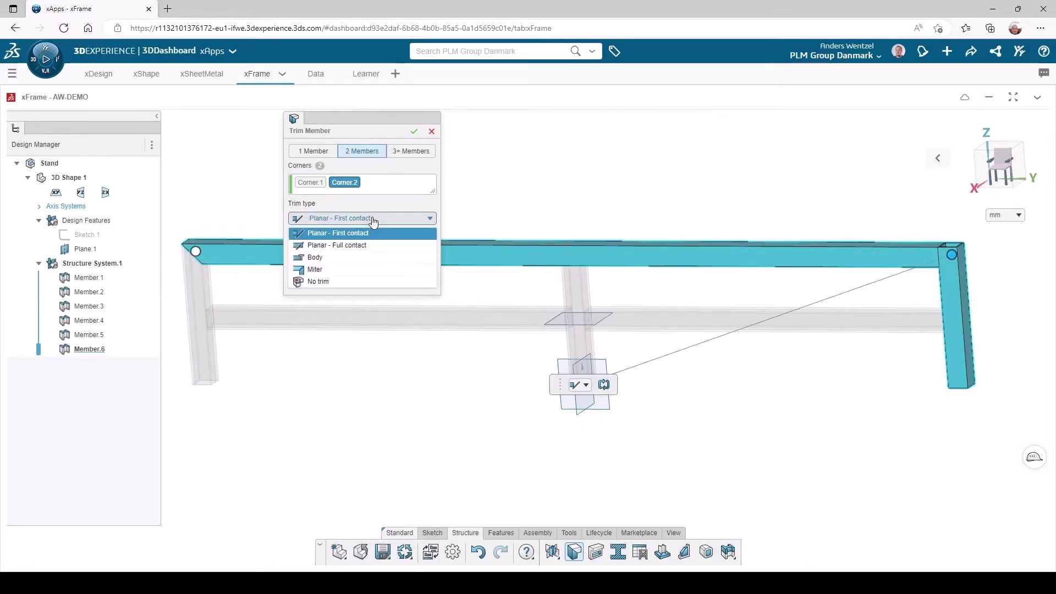
left_click(325, 270)
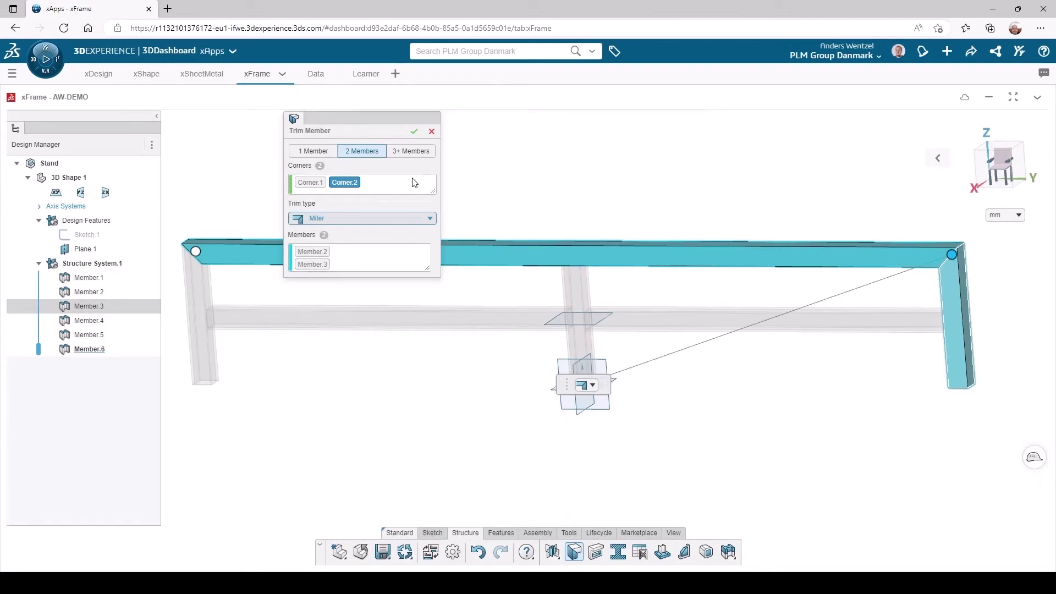
left_click(414, 132)
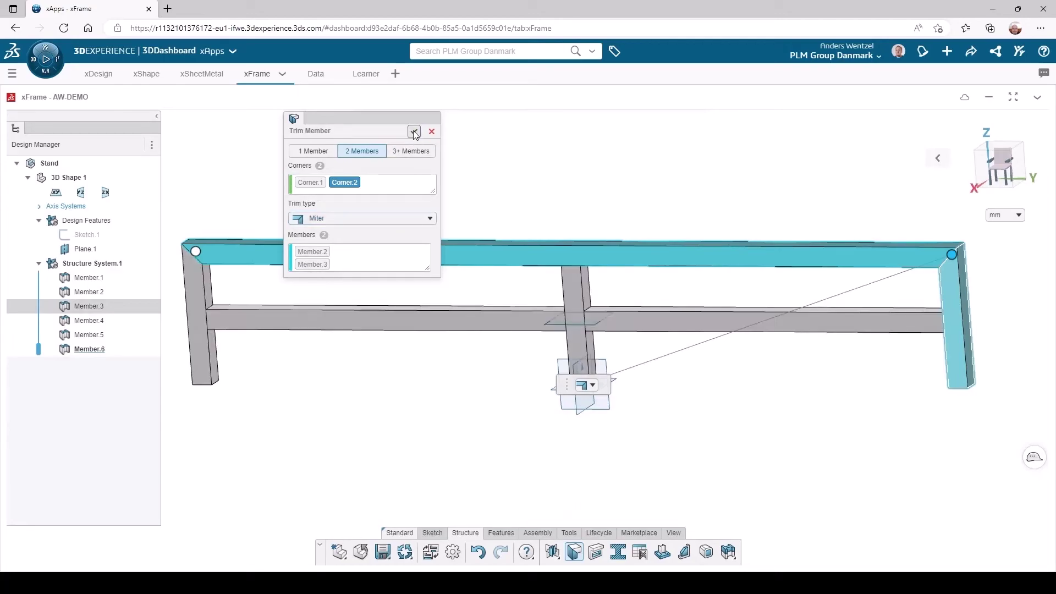
left_click(556, 325)
left_click(598, 268)
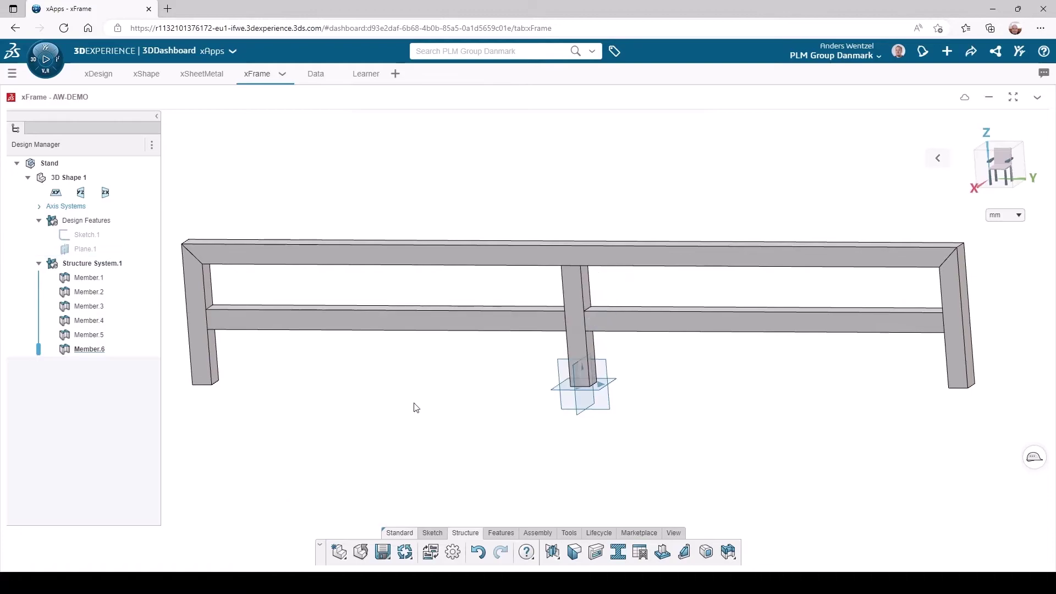
Attach a Blind plate to Member.1 with D1 80 mm and D2 80 mm
left_click(663, 553)
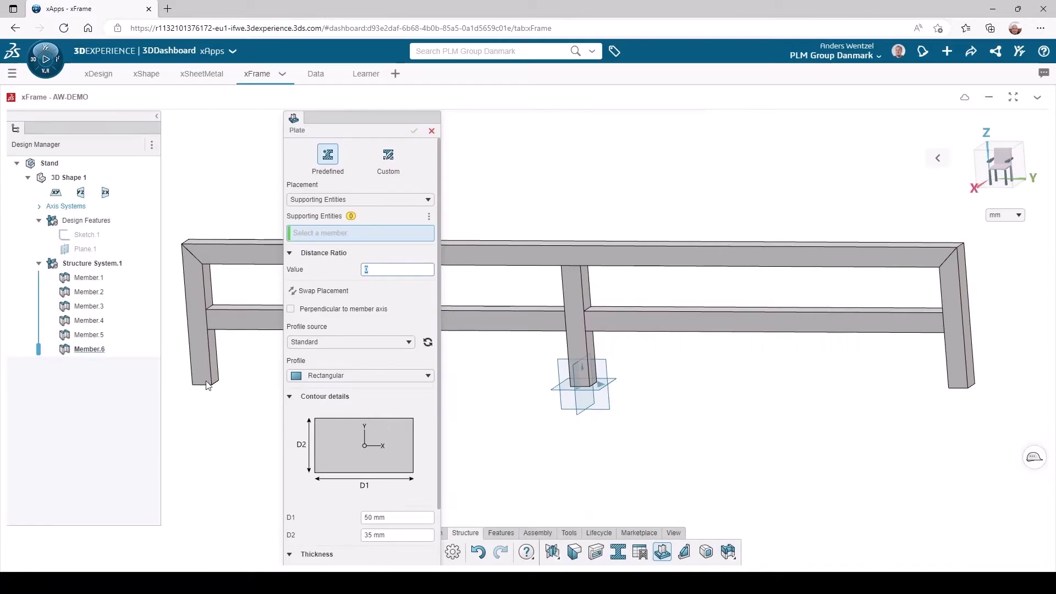
left_click(205, 377)
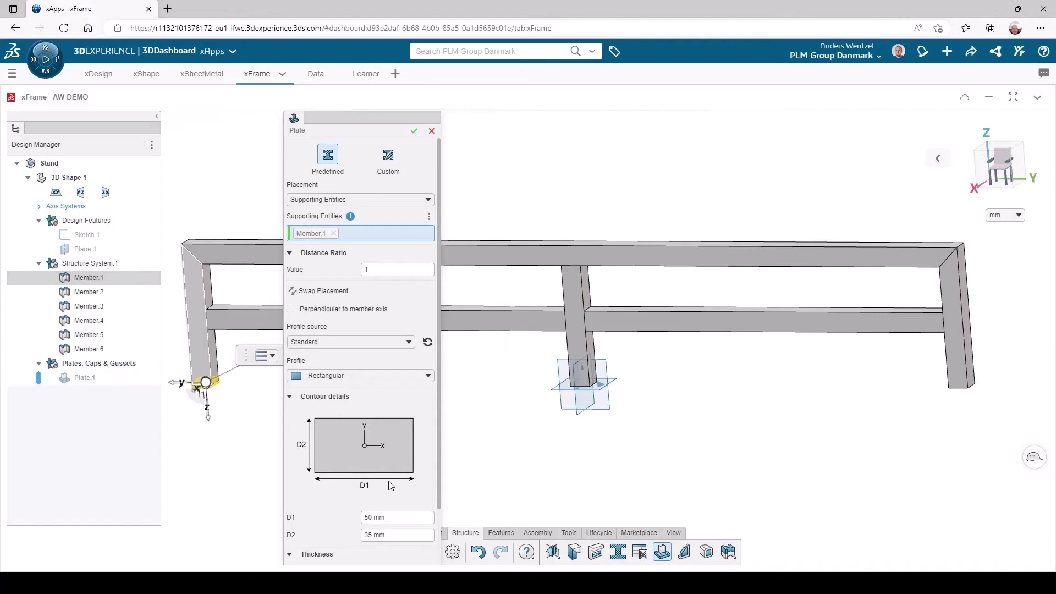
left_click(273, 356)
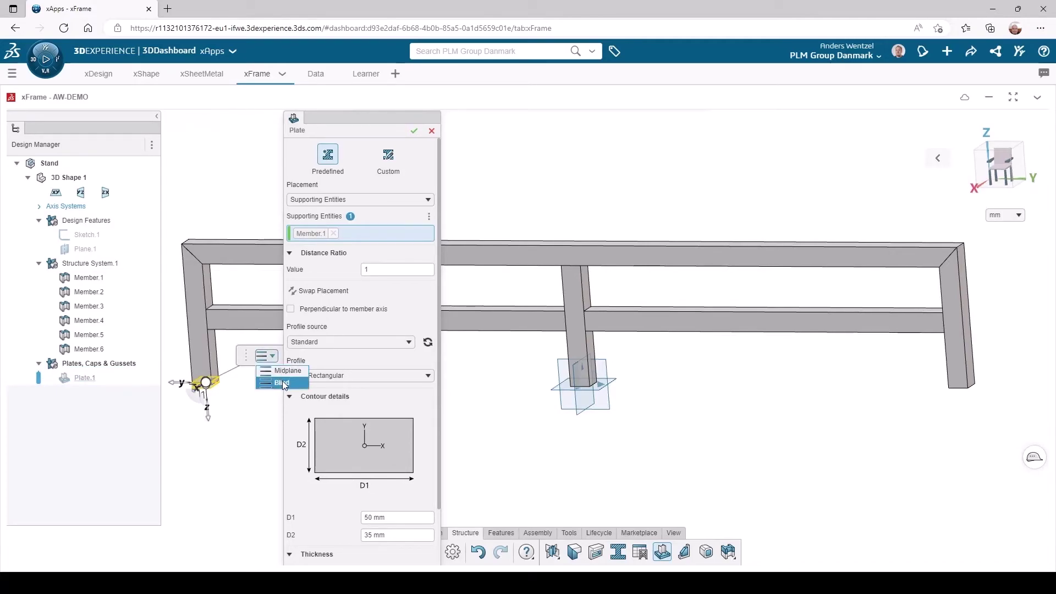
left_click(284, 384)
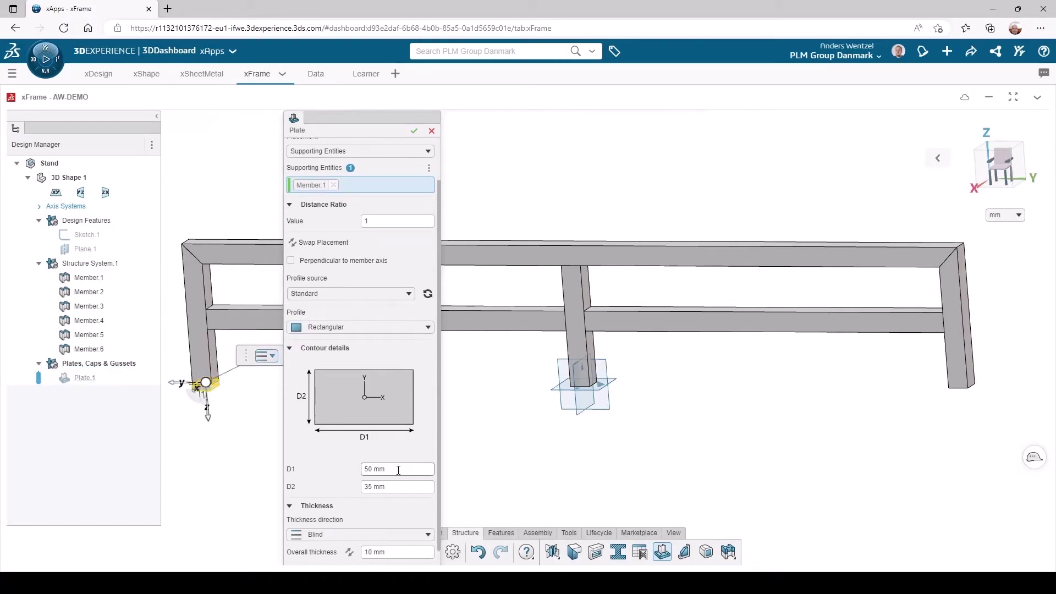
mouse_move(401, 470)
left_mouse_down()
mouse_move(368, 471)
mouse_move(393, 485)
left_mouse_up()
type("80")
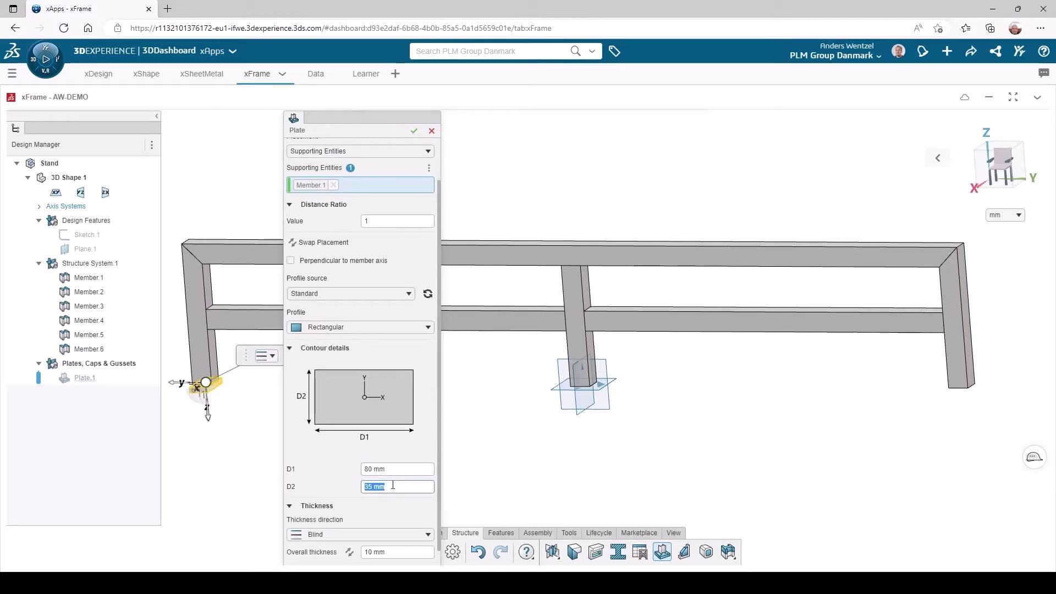
type("80")
key("Return")
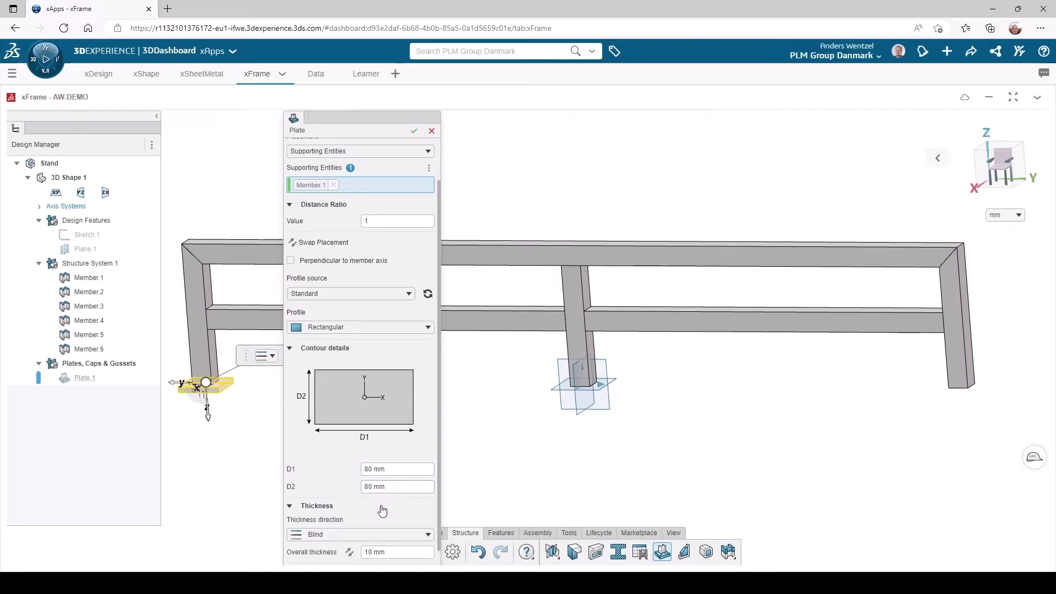
Set the plate's overall thickness to 5 mm and create the foot plate under the left leg
scroll(381, 511, "down", 1)
left_click(396, 537)
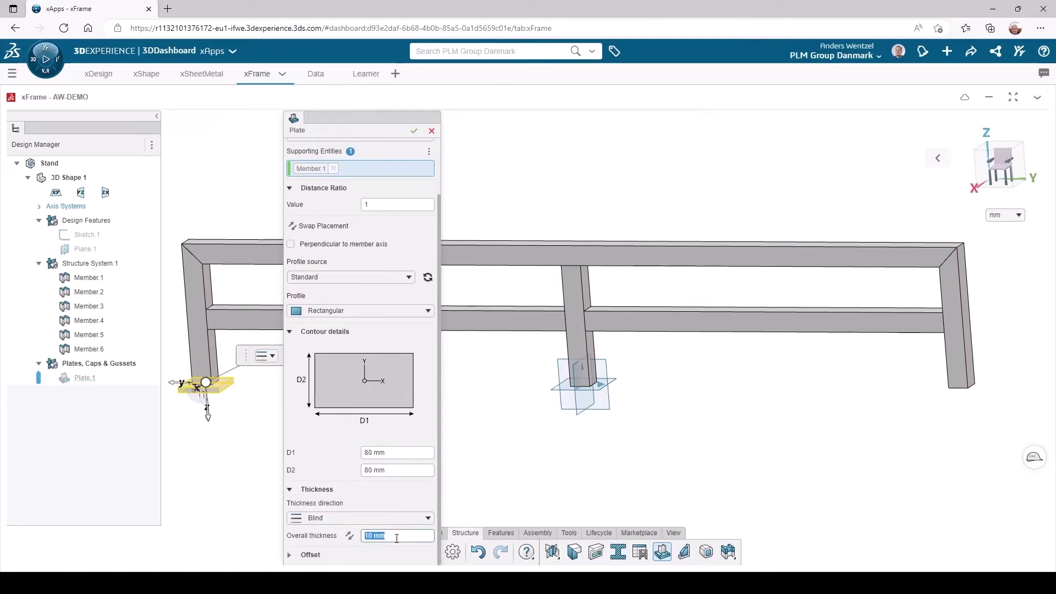
type("5")
key("Return")
scroll(189, 387, "up", 3)
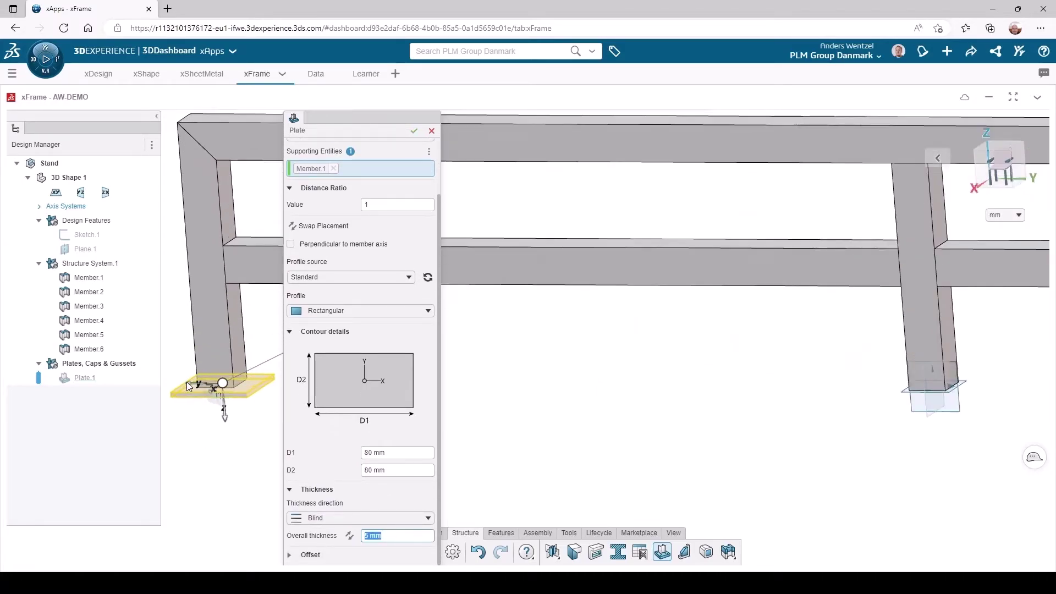
left_click_drag(328, 116, 503, 117)
middle_click_drag(262, 454, 395, 407)
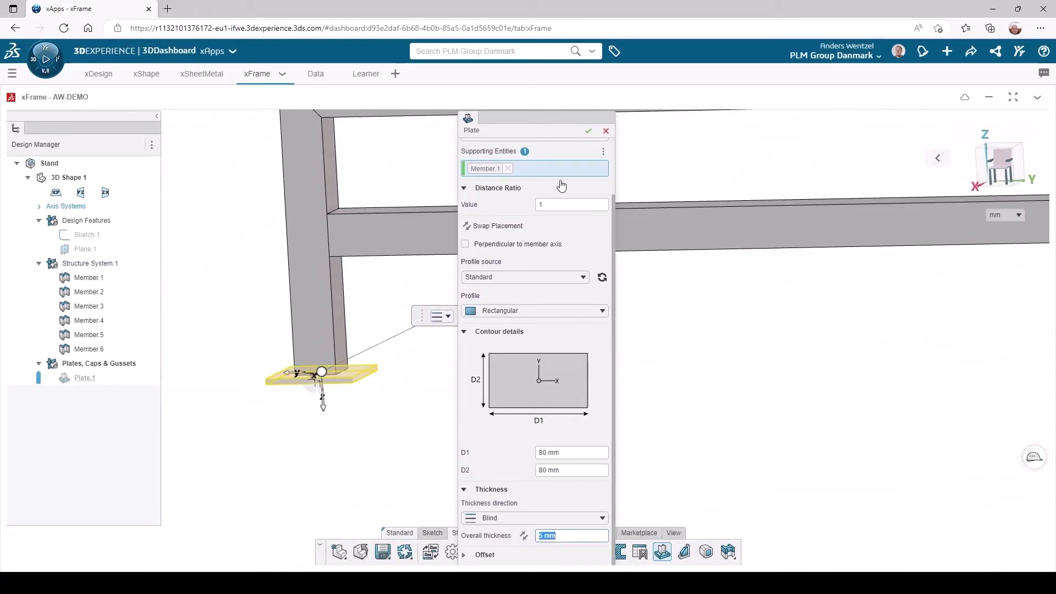
left_click(588, 130)
scroll(641, 382, "down", 3)
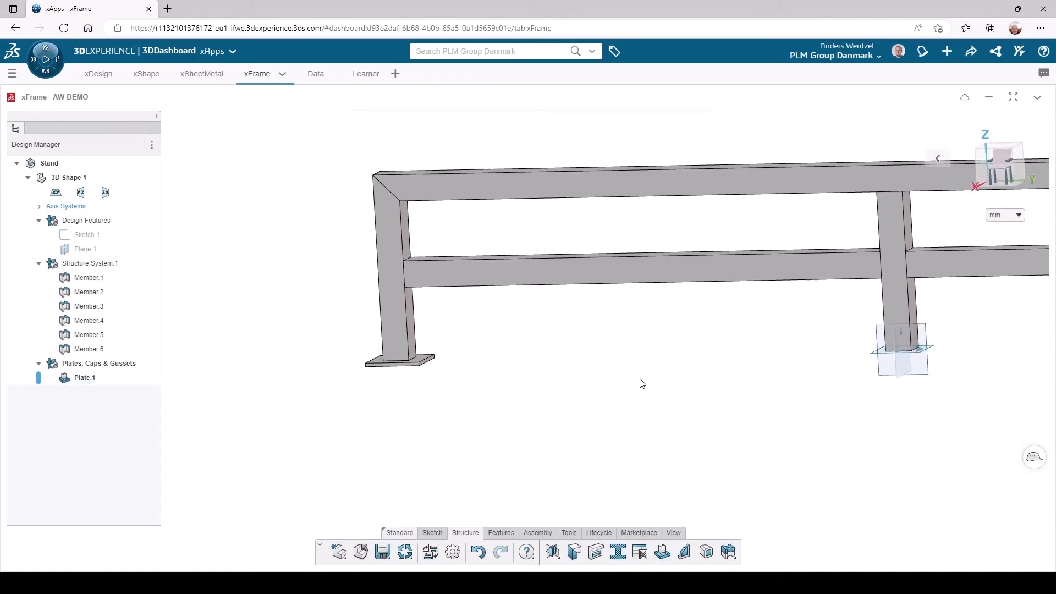
middle_click_drag(715, 360, 385, 402)
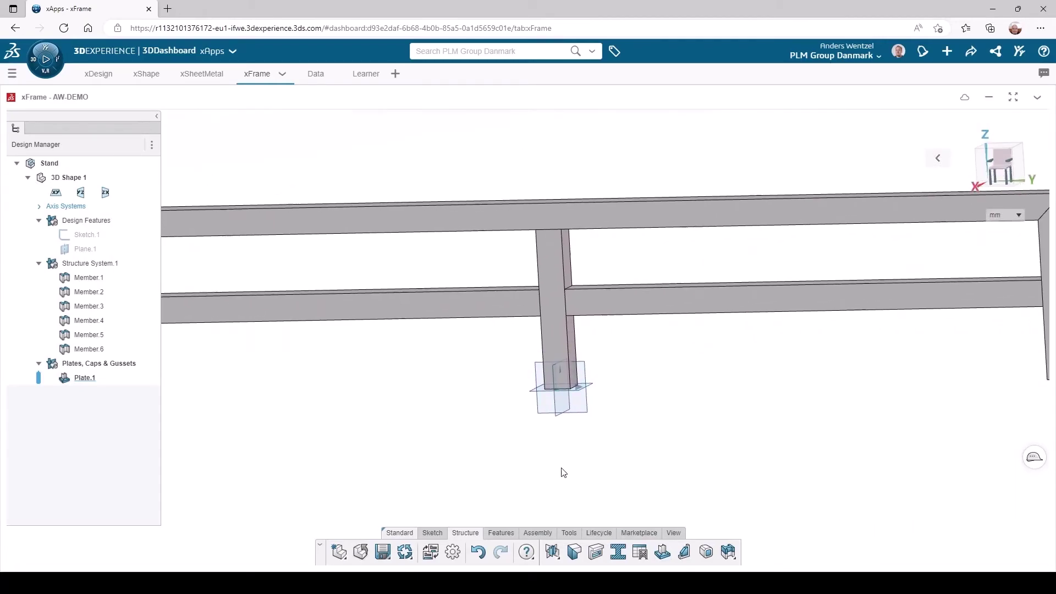
Add Plate.2 under centre post Member.4 and Plate.3 under right leg Member.3
left_click(663, 554)
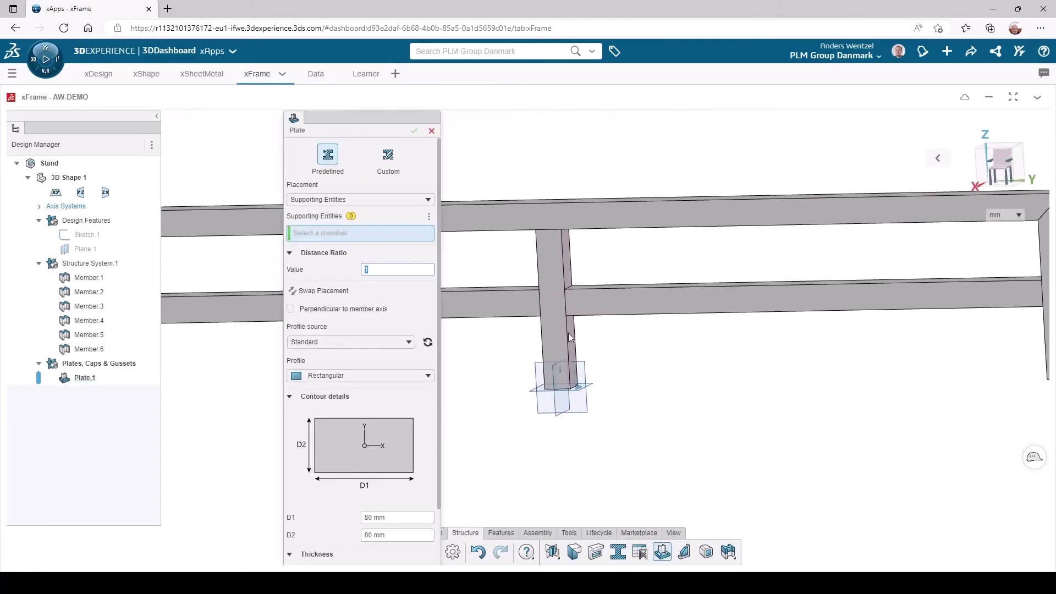
left_click(555, 344)
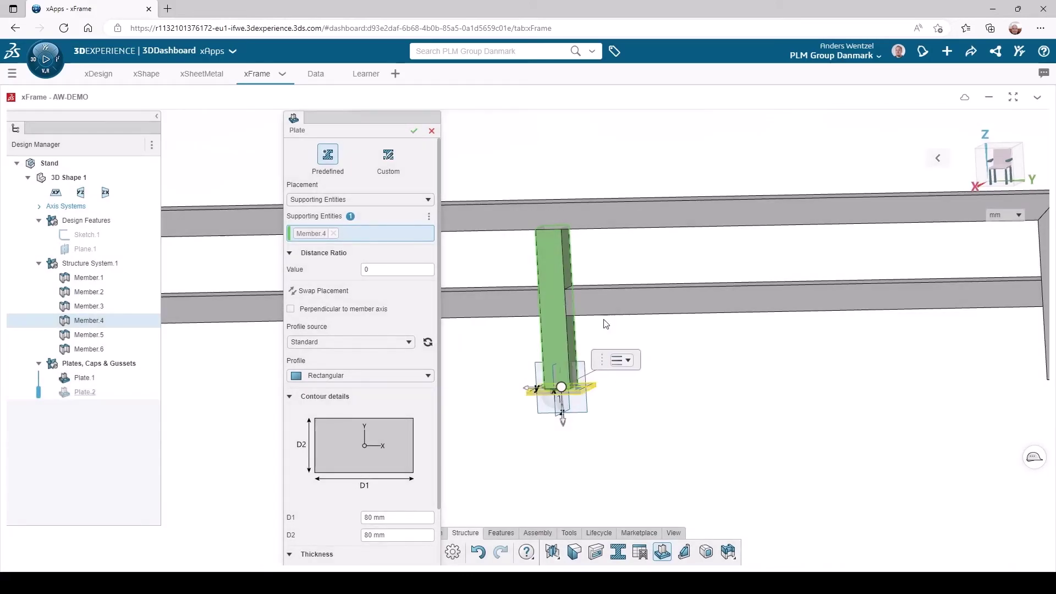
left_click(414, 131)
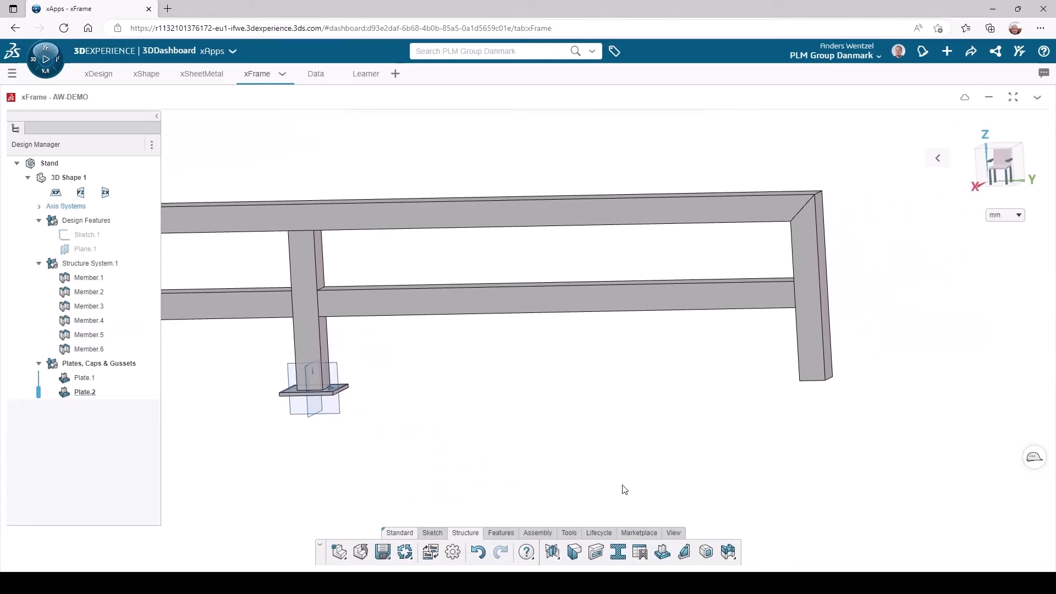
left_click(663, 552)
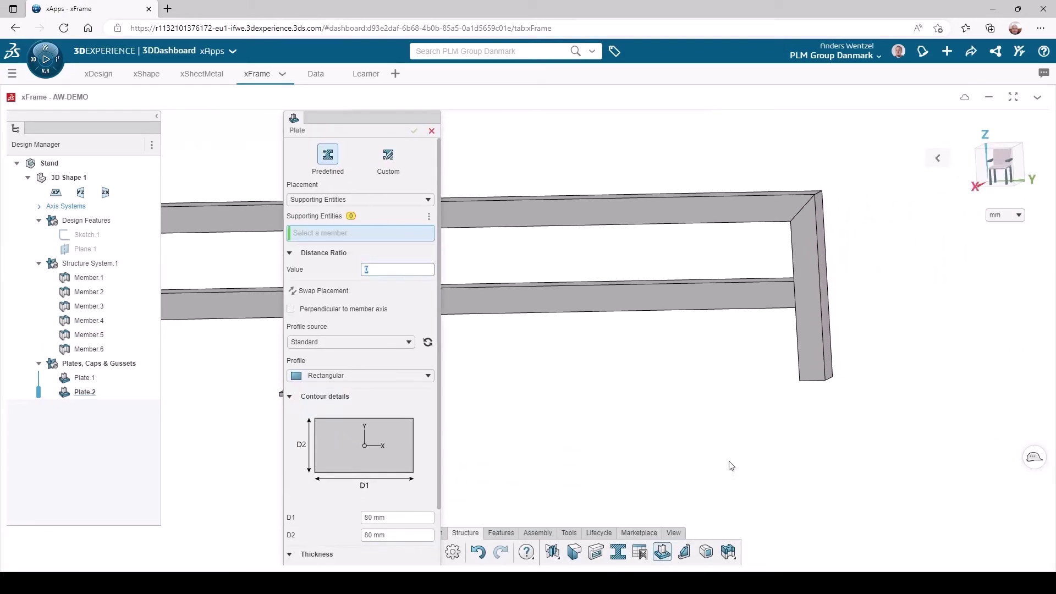
left_click(817, 366)
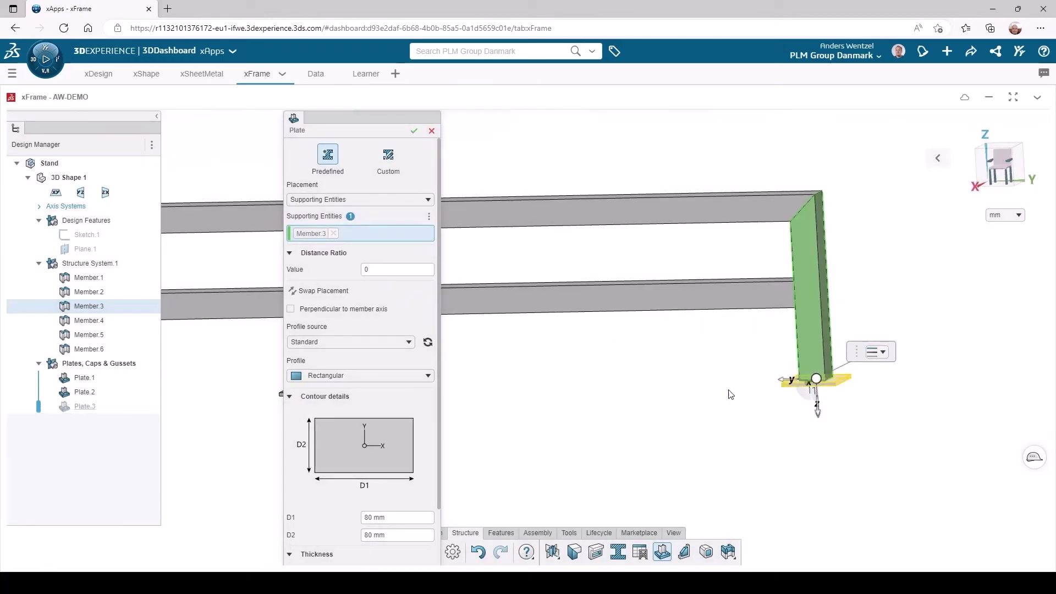
left_click(414, 131)
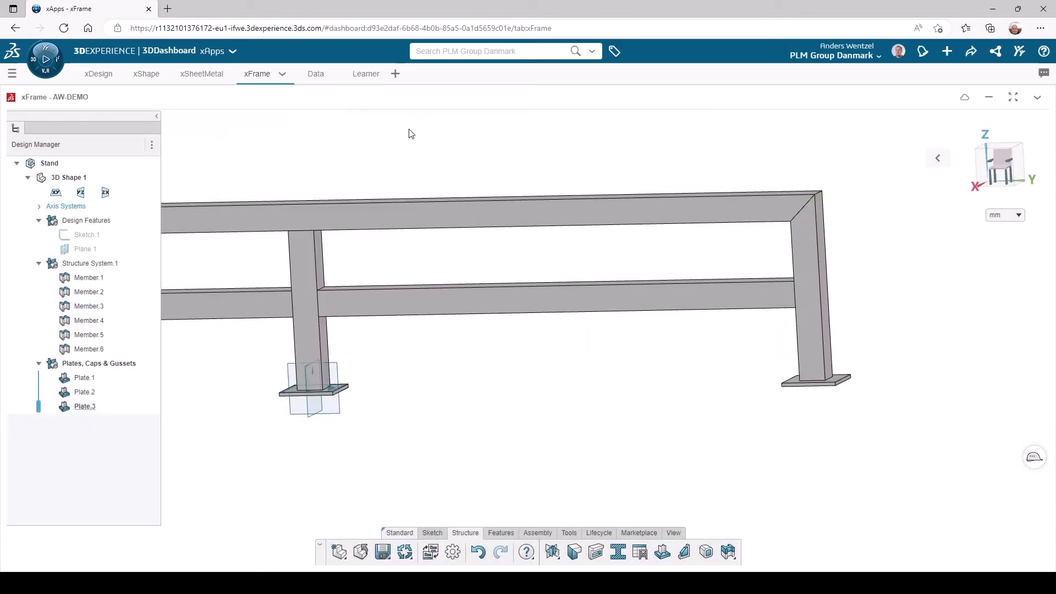
Fit the whole frame in view and save the Stand component to the platform
scroll(388, 394, "down", 3)
middle_click_drag(388, 394, 479, 388)
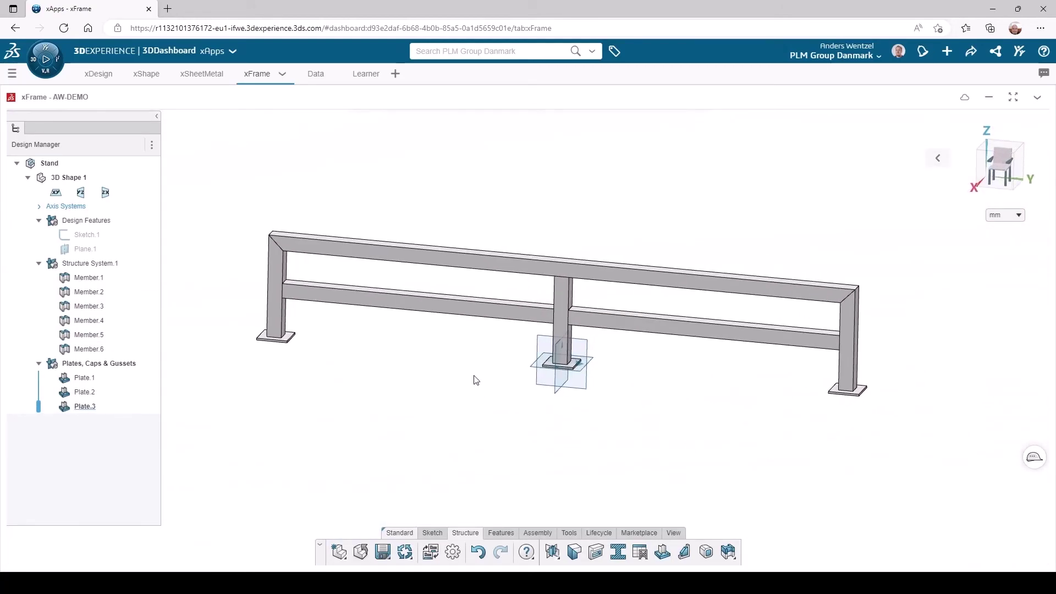
left_click(381, 552)
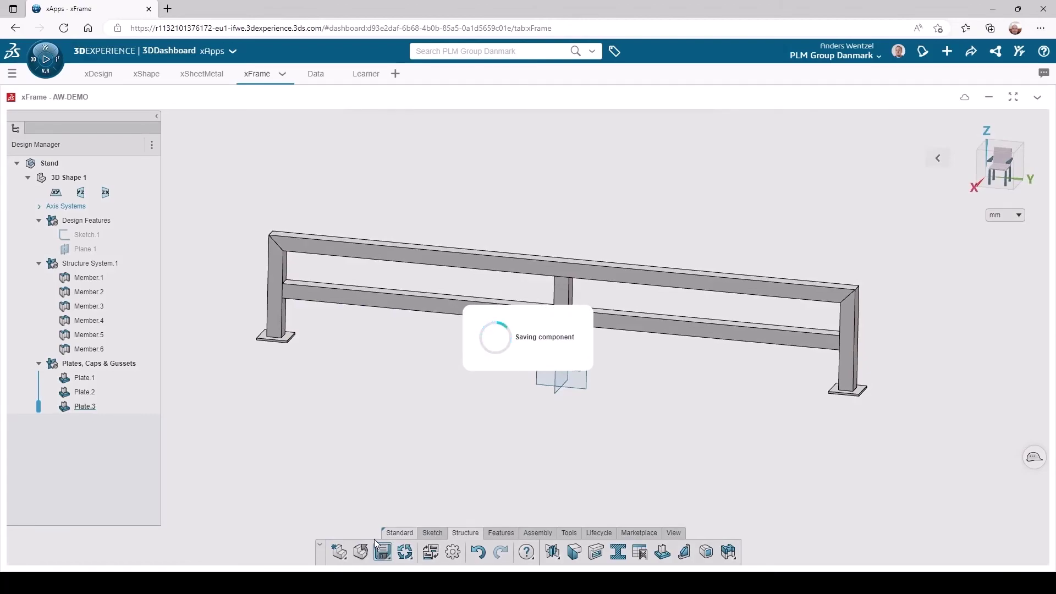